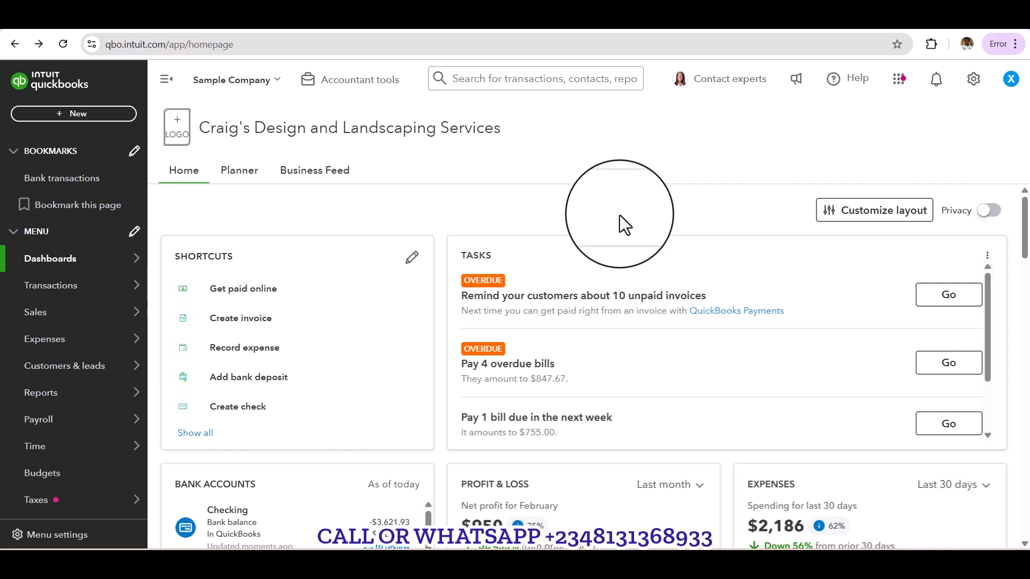
# Step: Open the form for creating customer statements
pyautogui.click(521, 136)
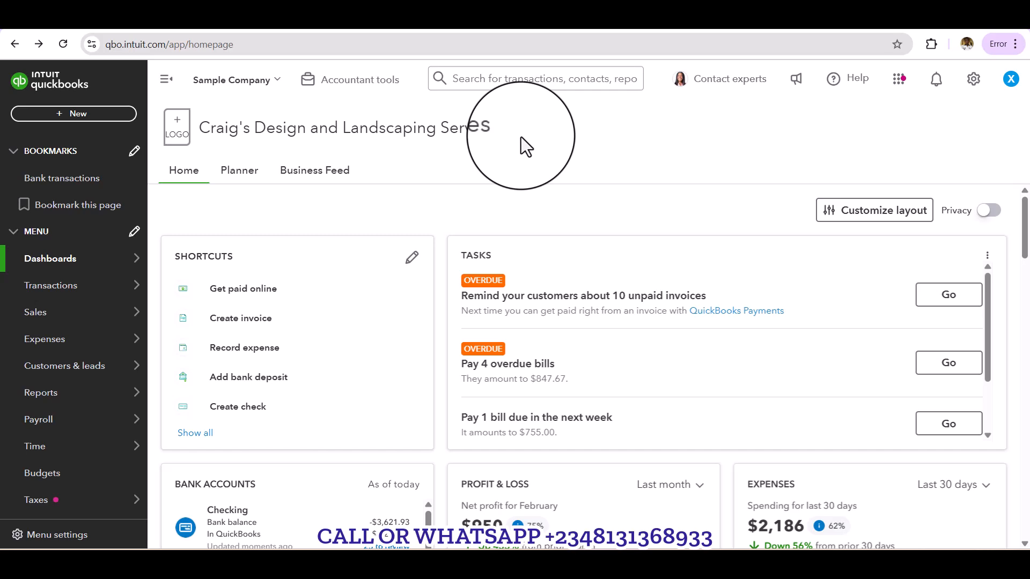
pyautogui.click(77, 116)
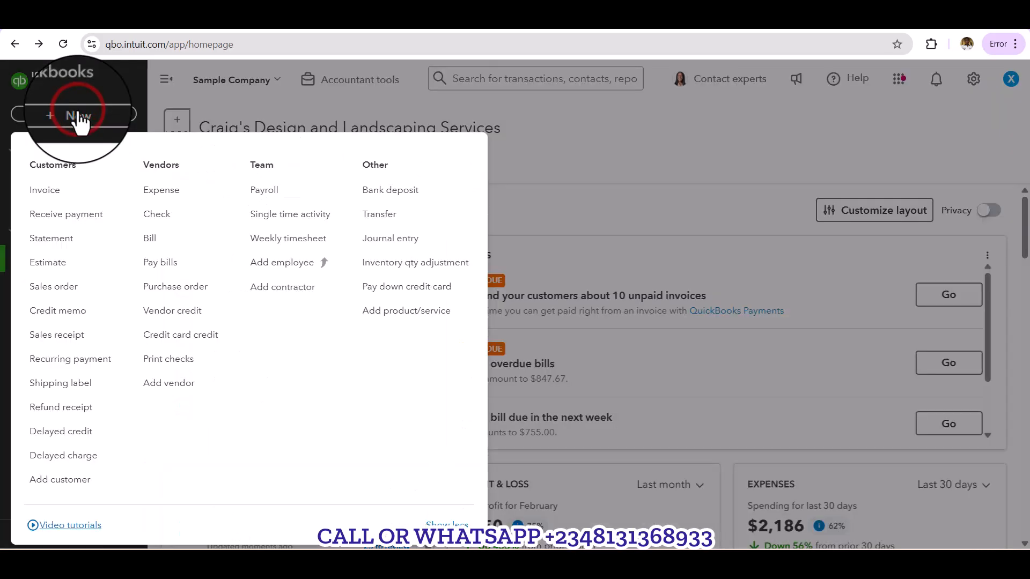
pyautogui.click(58, 247)
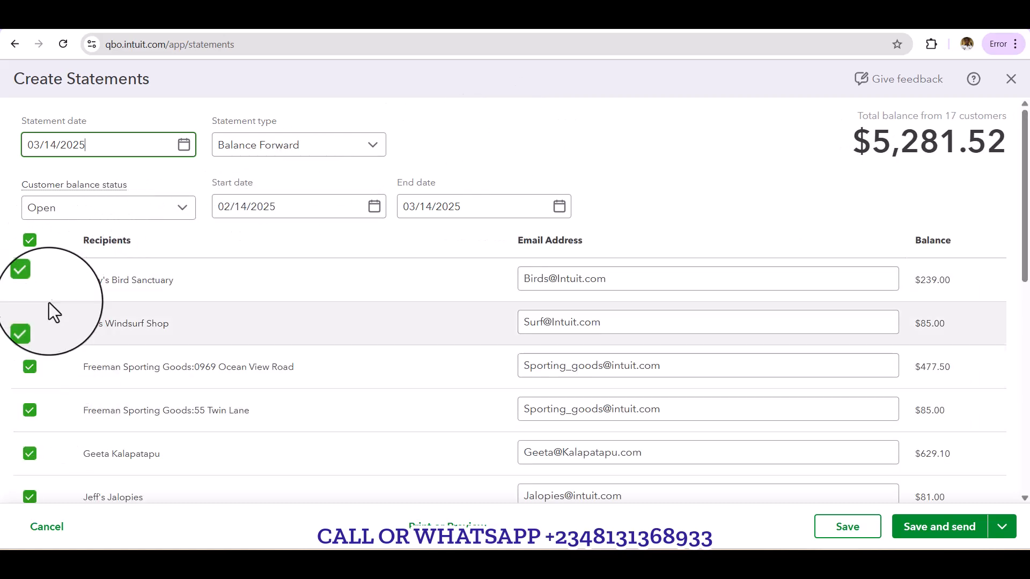
# Step: Try clearing and individually choosing statement recipients, and reselect all recipients
pyautogui.click(29, 239)
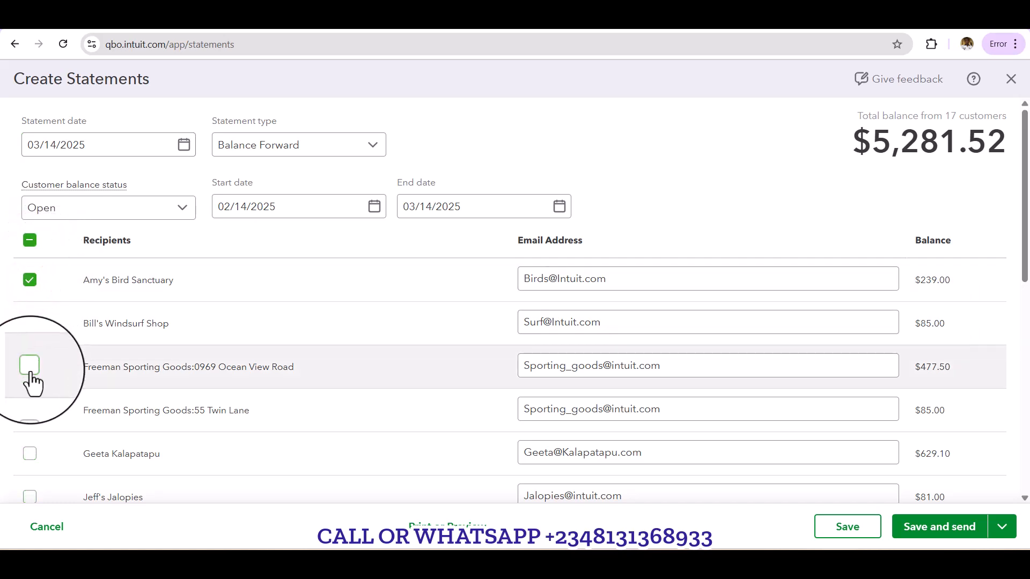
pyautogui.click(30, 279)
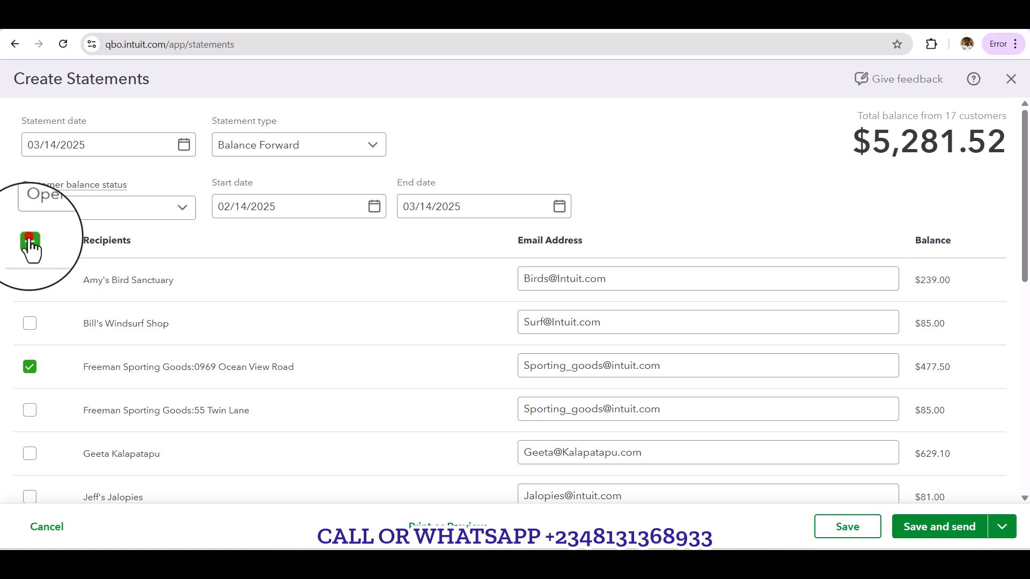
pyautogui.click(30, 240)
pyautogui.click(527, 134)
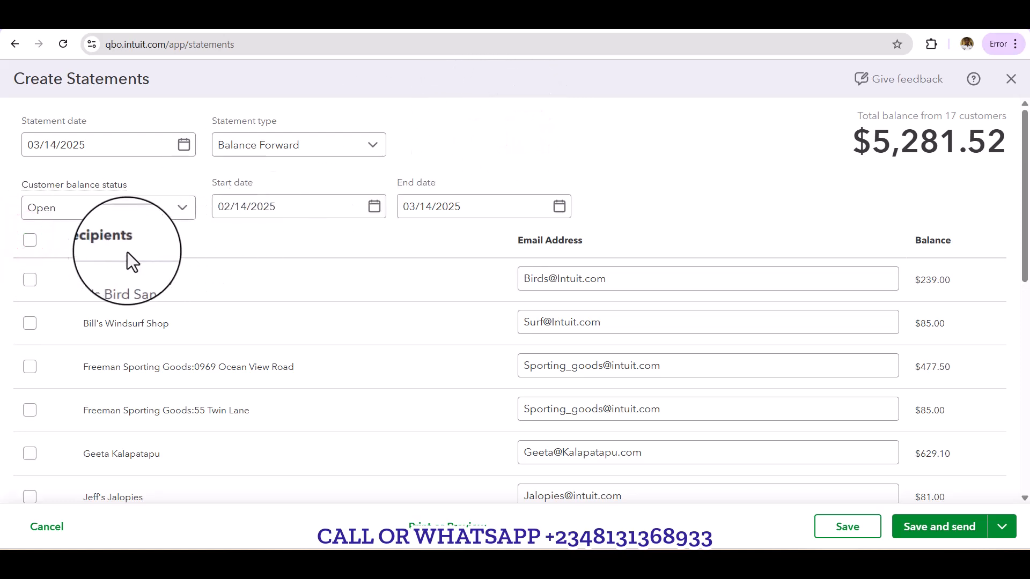
pyautogui.click(29, 240)
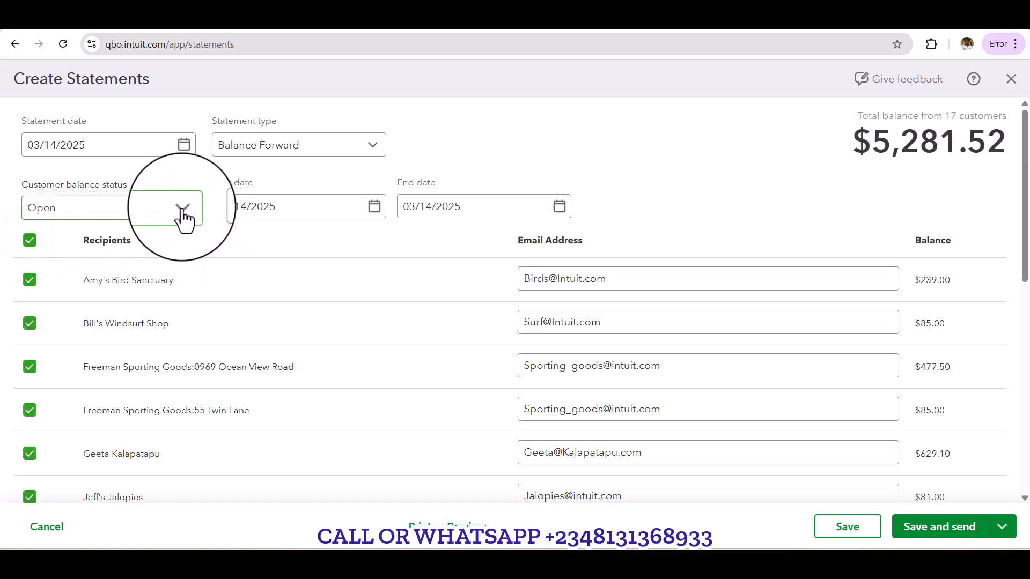
pyautogui.click(249, 123)
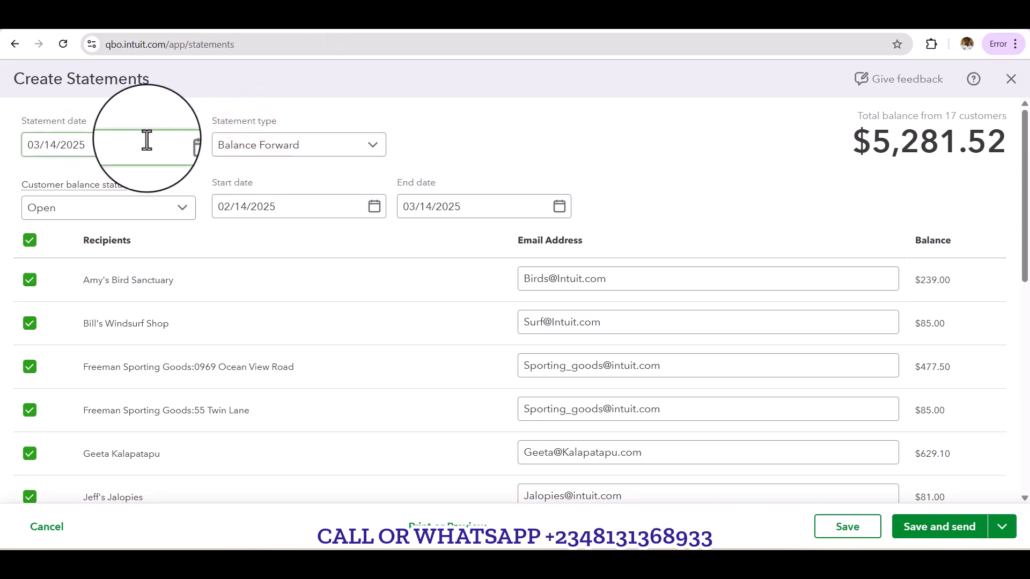
pyautogui.click(185, 147)
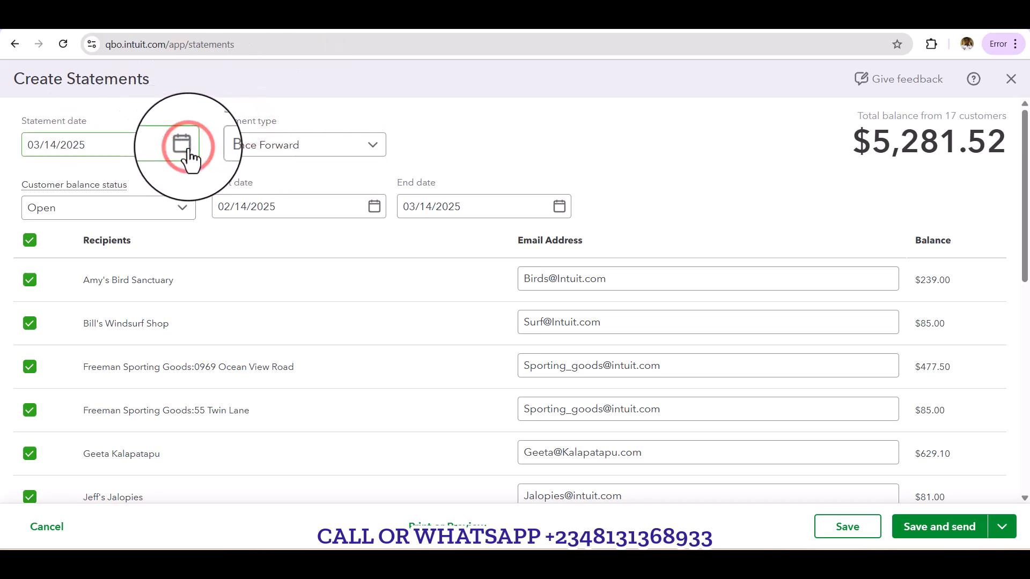
pyautogui.click(156, 114)
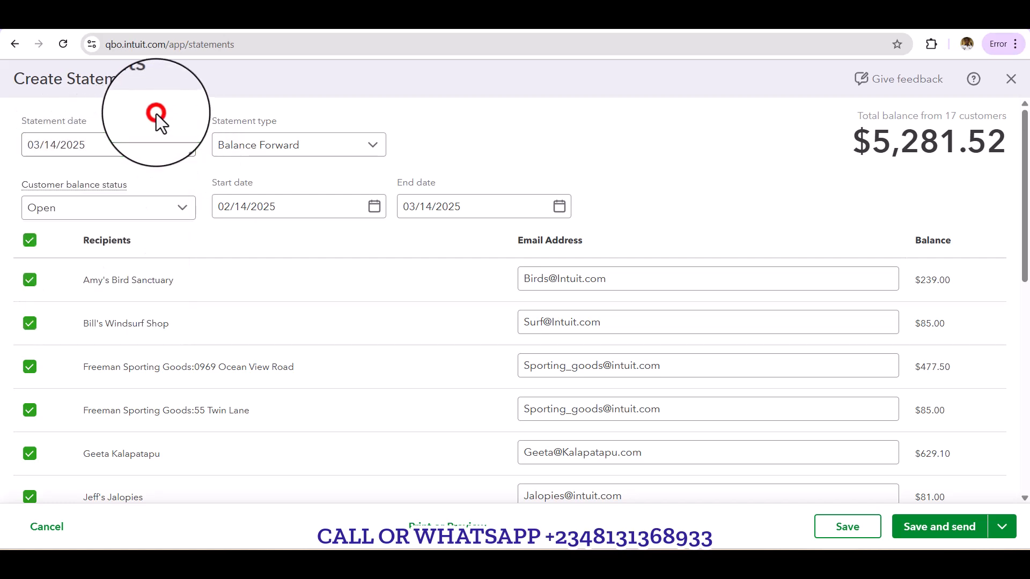
pyautogui.click(374, 149)
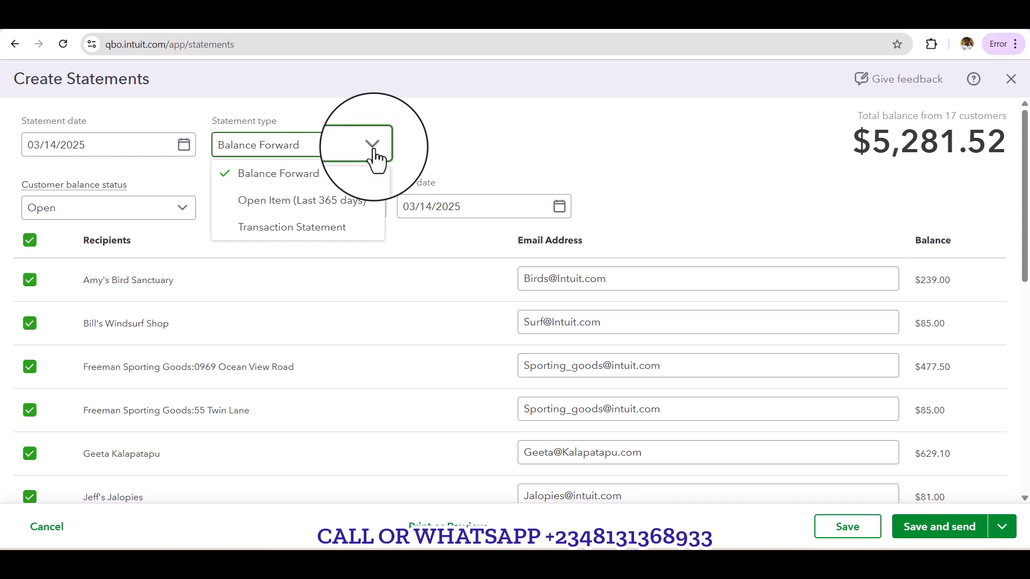
pyautogui.click(374, 152)
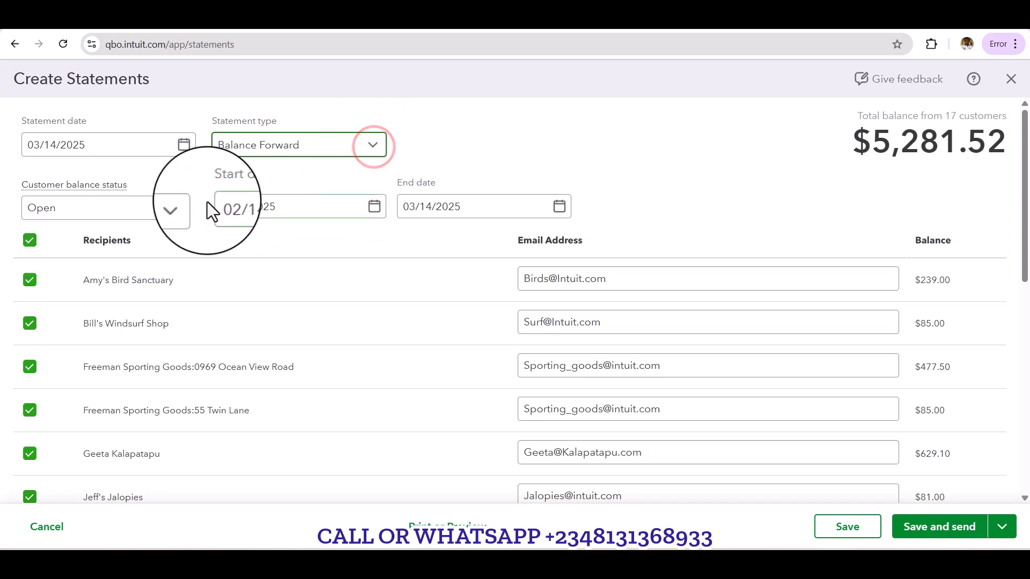
# Step: Set the customer balance status to All and the statement start date to 02/14/2020
pyautogui.click(181, 223)
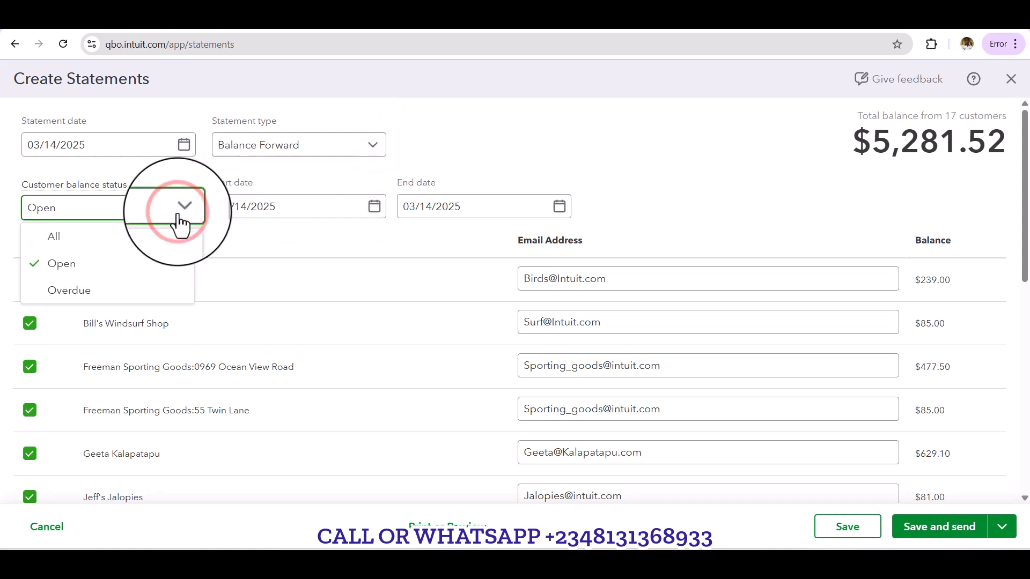
pyautogui.click(73, 238)
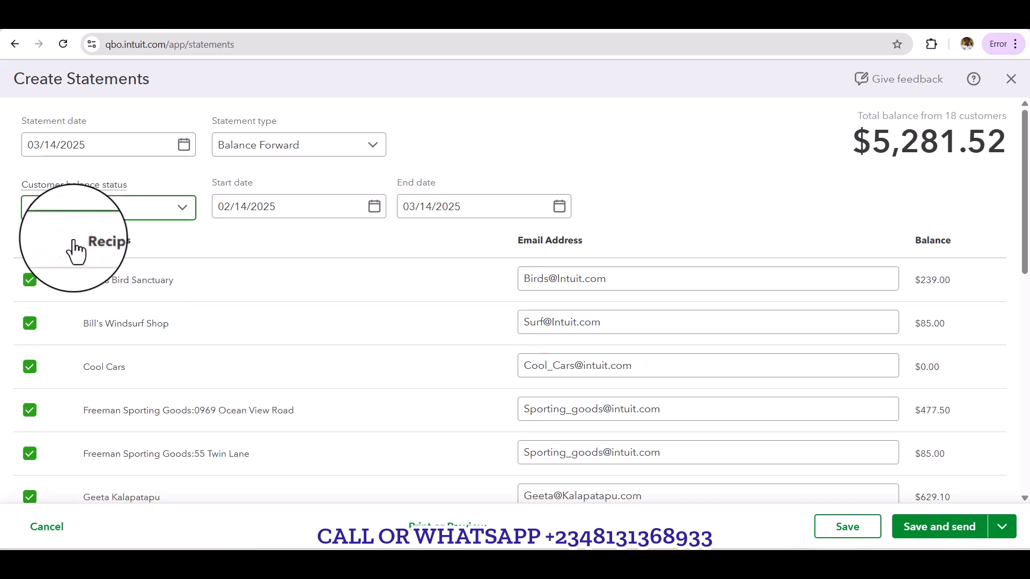
pyautogui.click(381, 209)
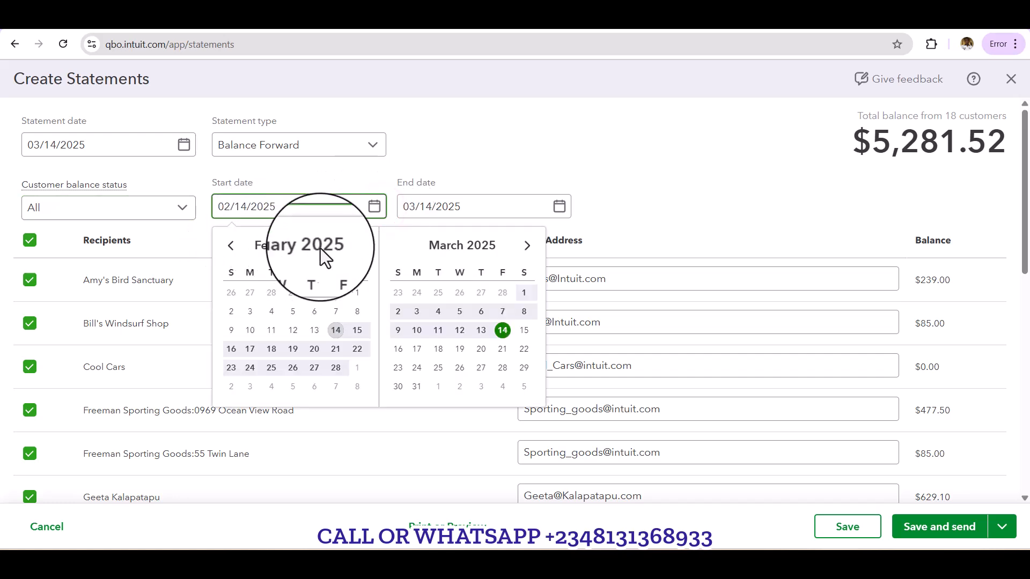
pyautogui.click(231, 246)
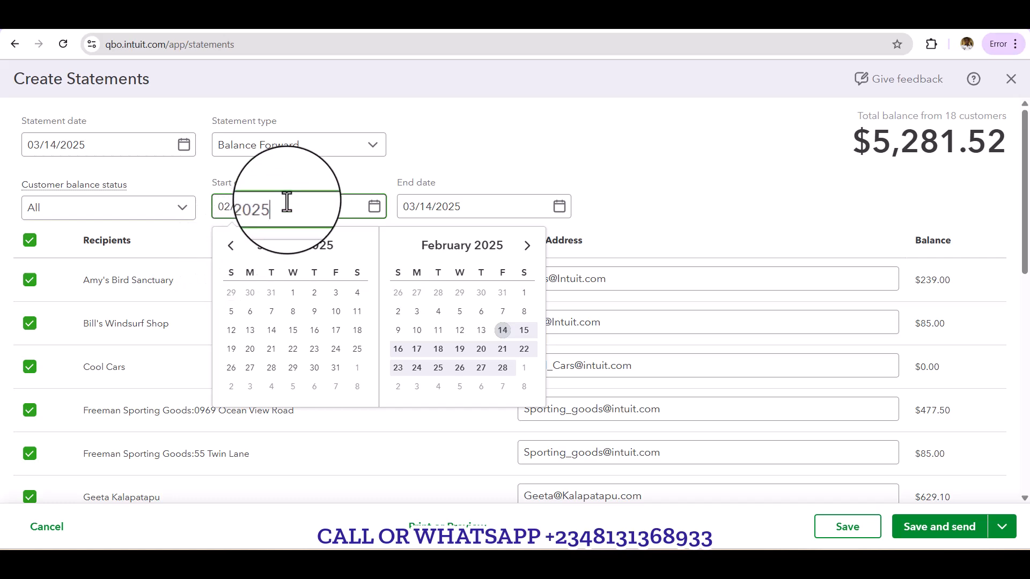
pyautogui.write('0')
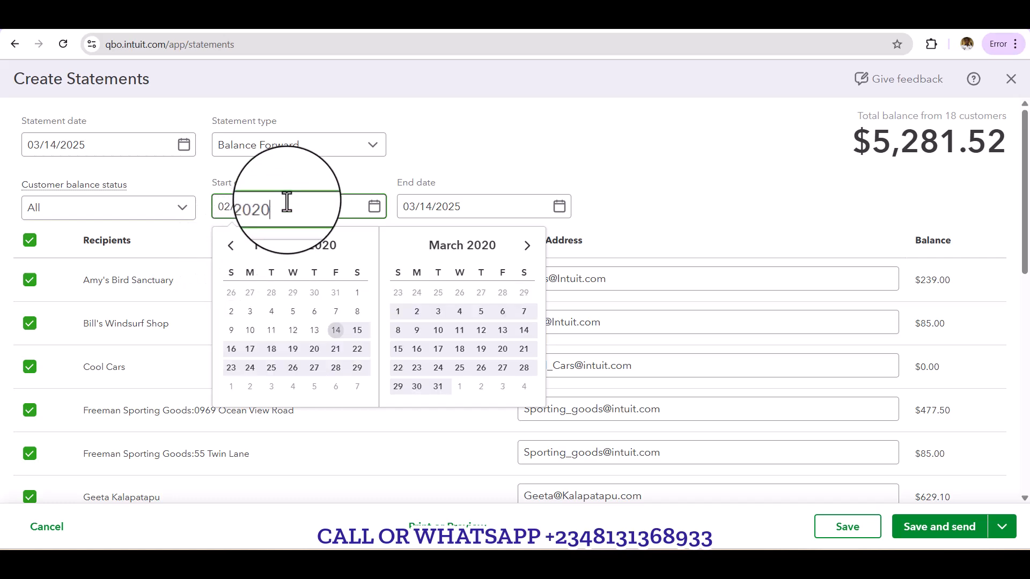
pyautogui.press('Tab')
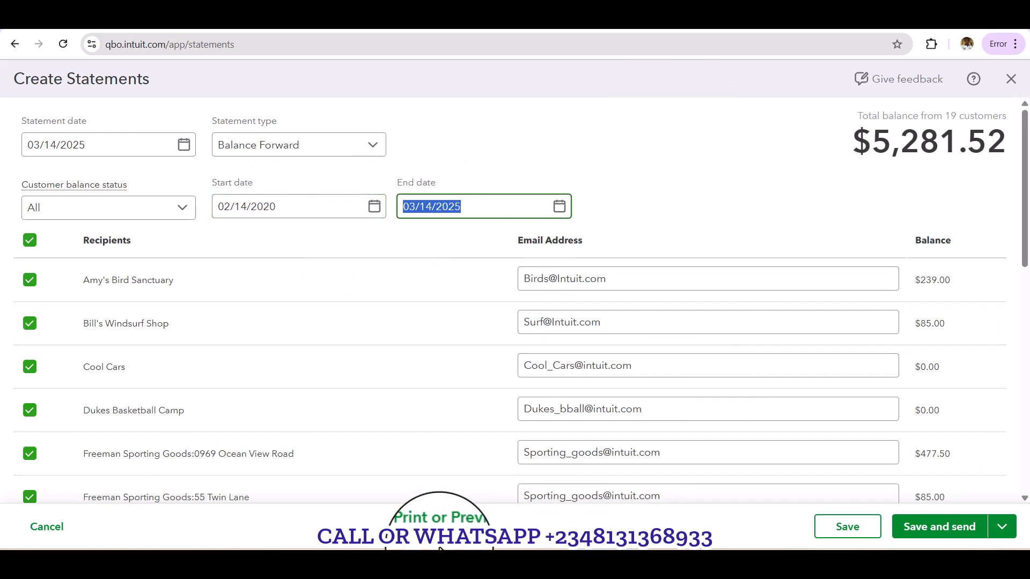
# Step: Preview the statements for printing and examine the recipients, transactions and amounts due on the first four pages
pyautogui.click(429, 523)
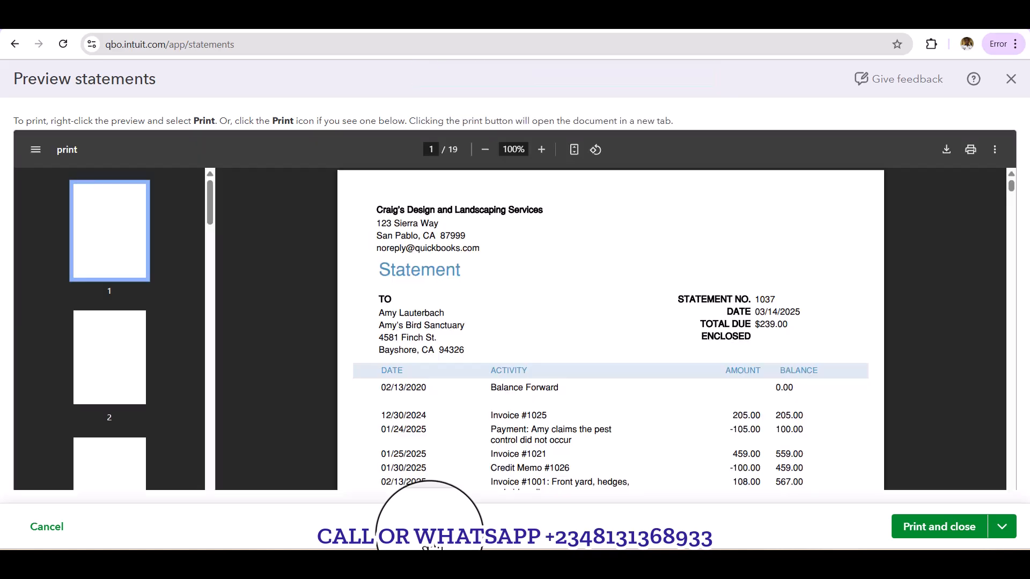
pyautogui.scroll(-3, 499, 402)
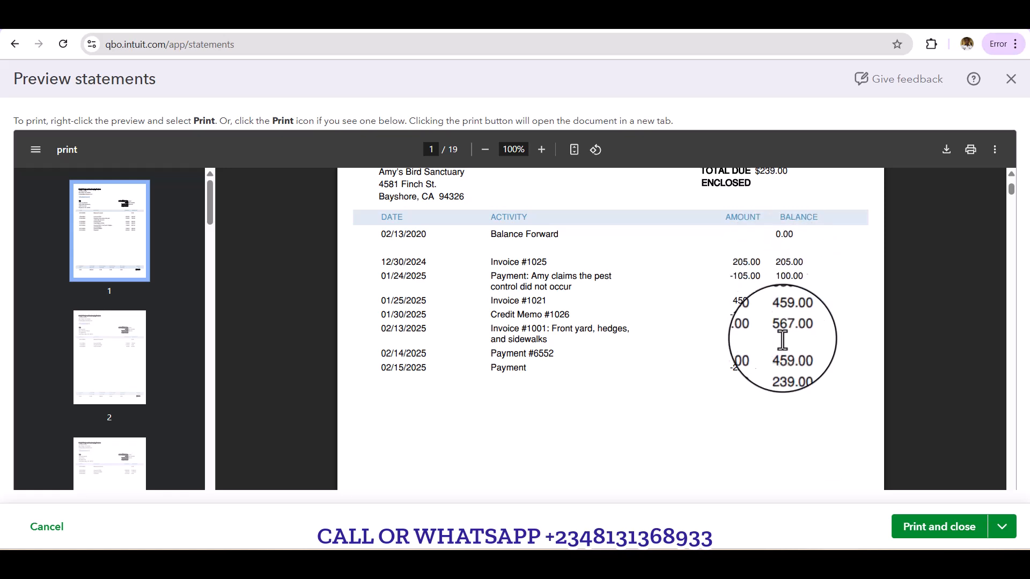
pyautogui.scroll(-8, 782, 369)
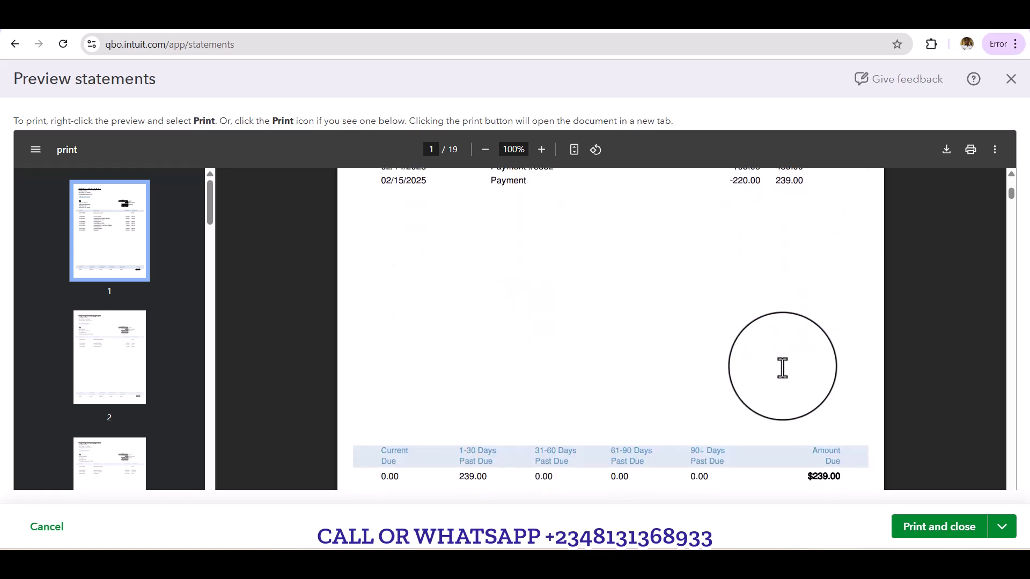
pyautogui.scroll(-3, 782, 369)
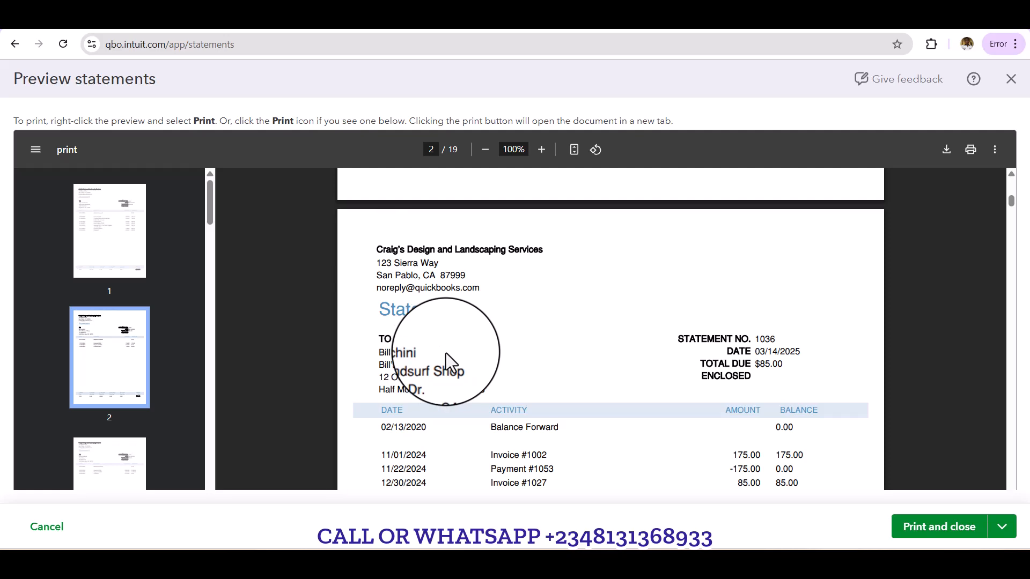
pyautogui.scroll(-4, 448, 356)
pyautogui.scroll(-8, 445, 352)
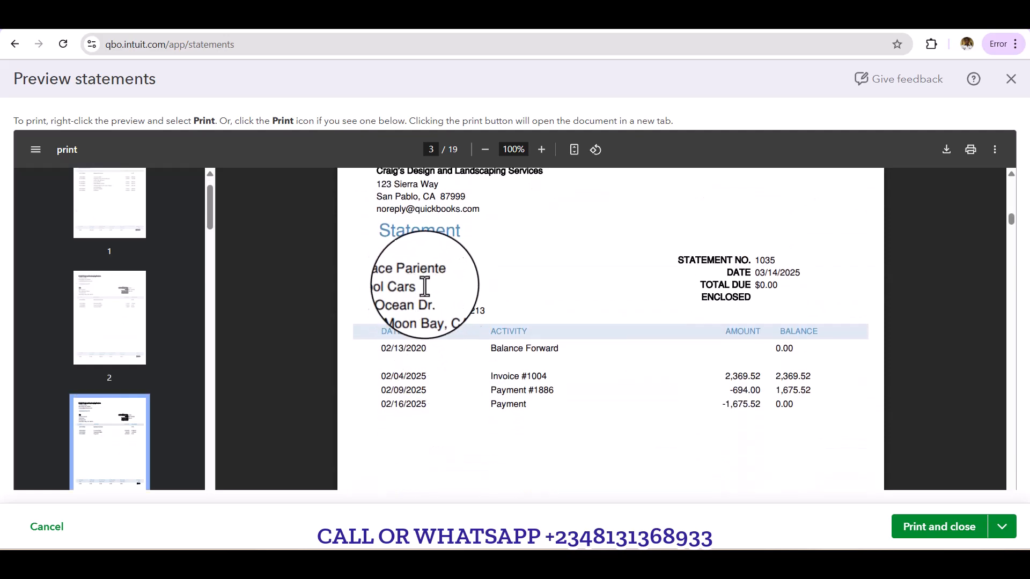
pyautogui.scroll(-2, 488, 316)
pyautogui.scroll(-12, 488, 315)
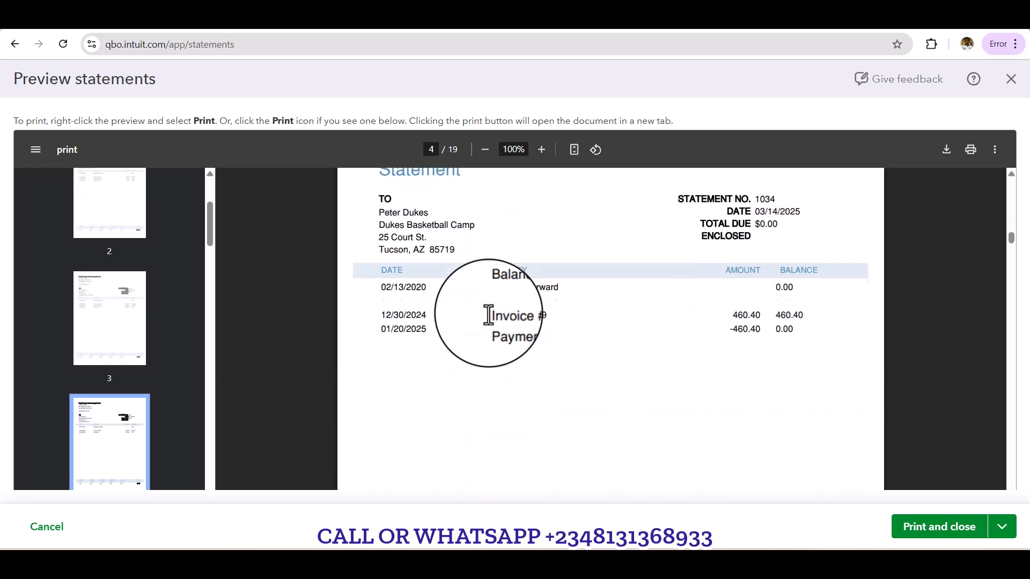
pyautogui.scroll(4, 488, 316)
pyautogui.scroll(-1, 488, 315)
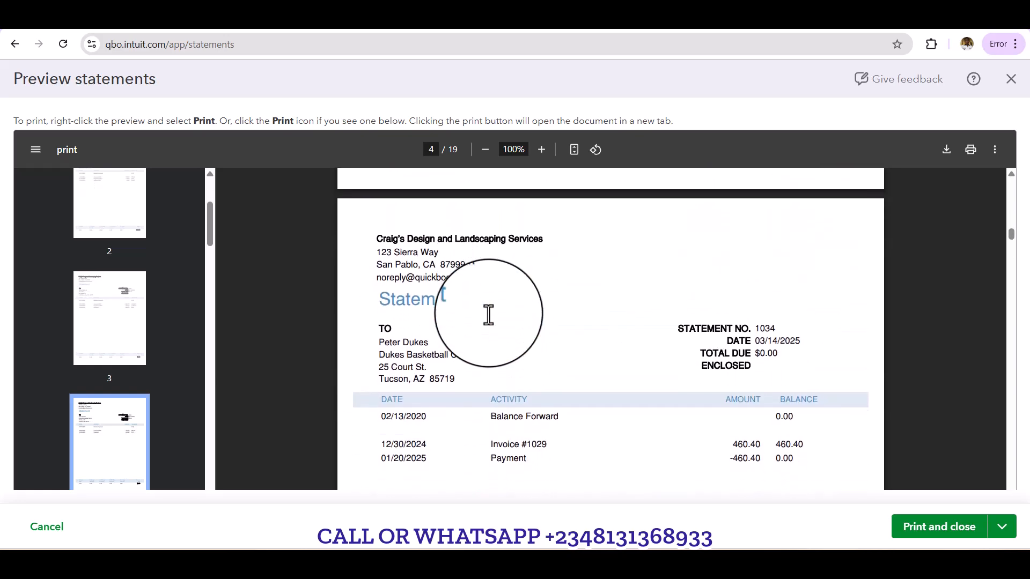
pyautogui.scroll(-1, 488, 315)
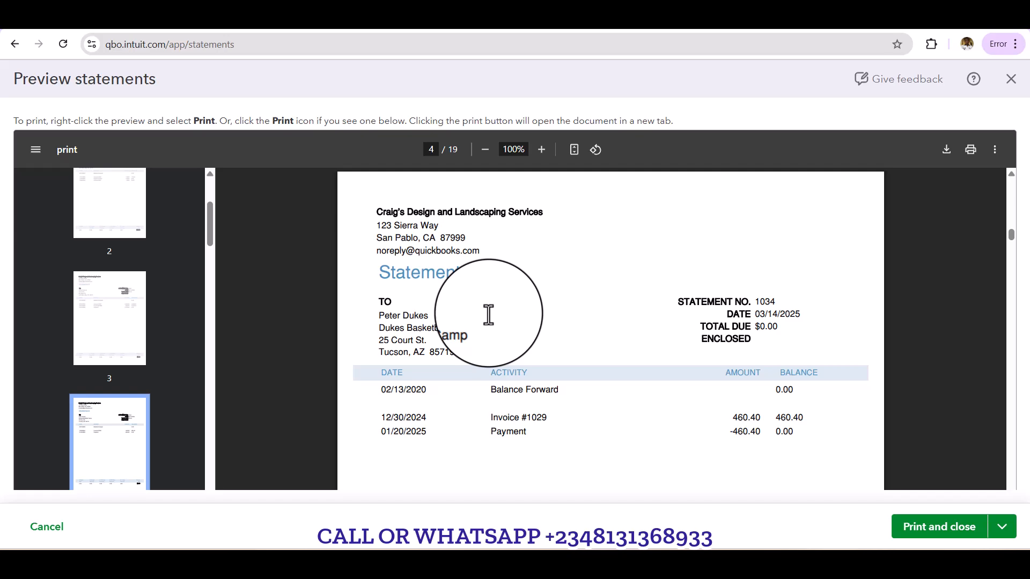
pyautogui.scroll(15, 488, 316)
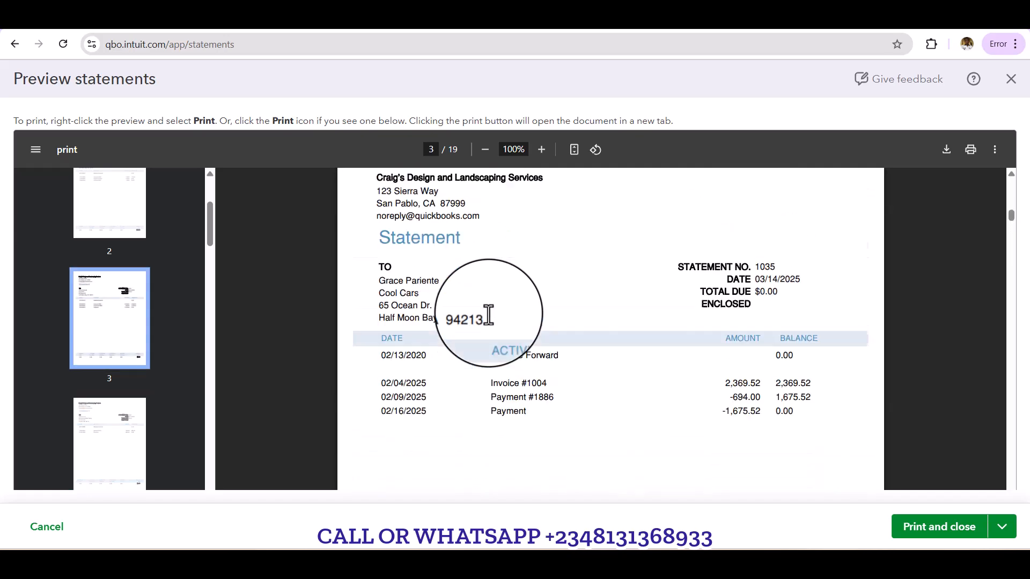
pyautogui.scroll(15, 488, 316)
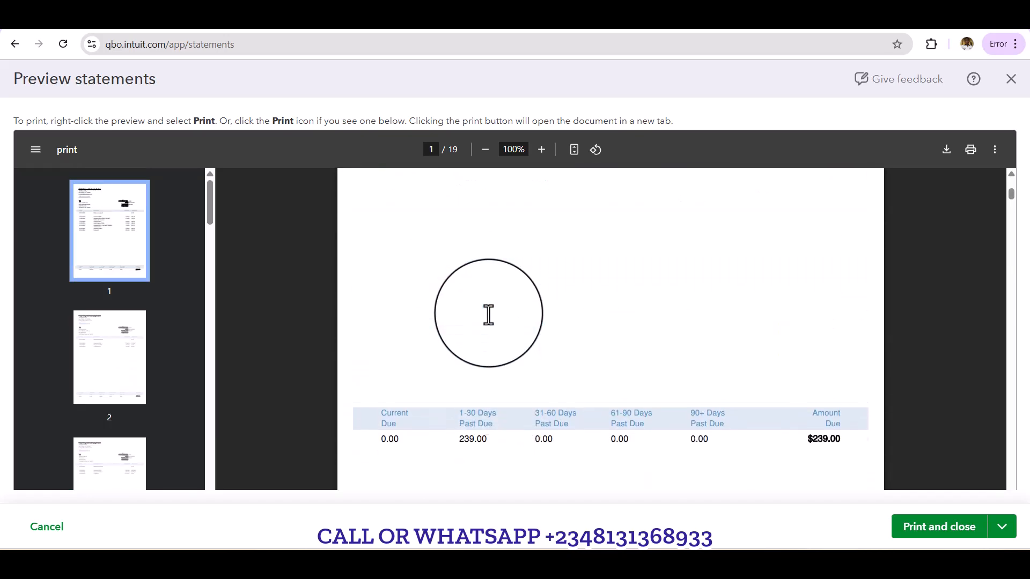
pyautogui.scroll(15, 488, 316)
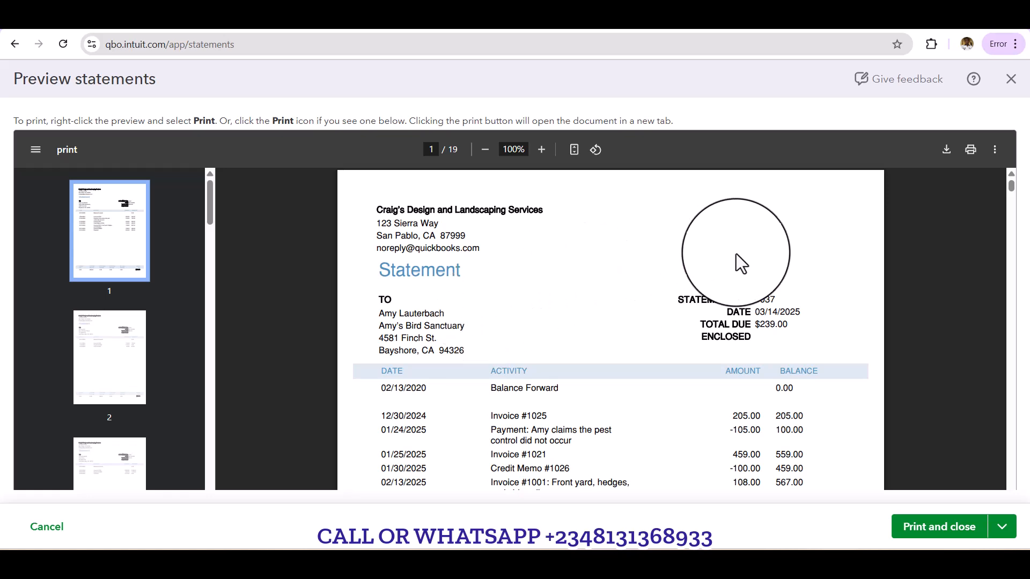
# Step: Review the first statement's activity and past-due summary again, and continue through the statements up to page 5
pyautogui.scroll(-1, 772, 199)
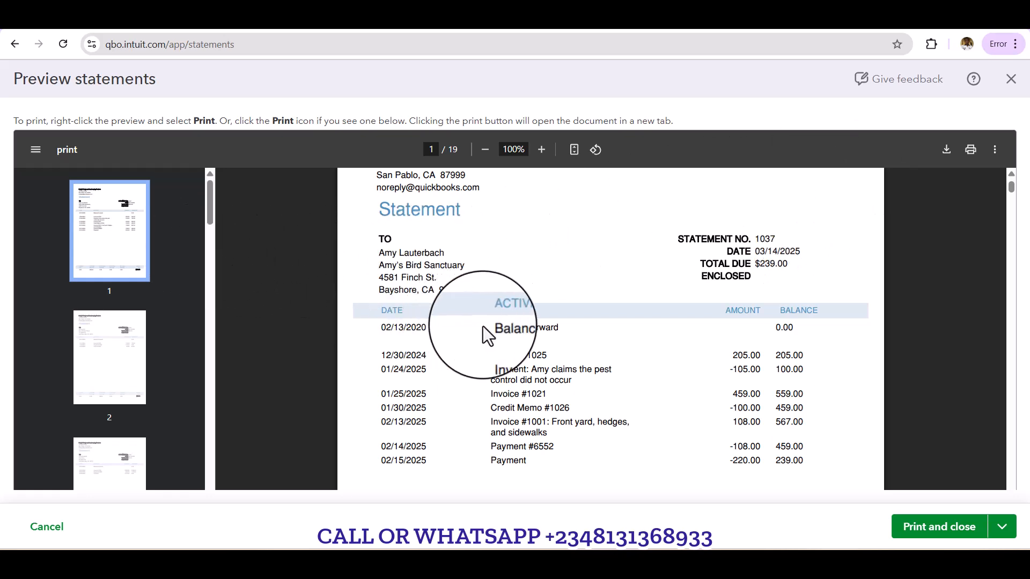
pyautogui.scroll(-2, 483, 327)
pyautogui.click(653, 378)
pyautogui.scroll(-5, 652, 378)
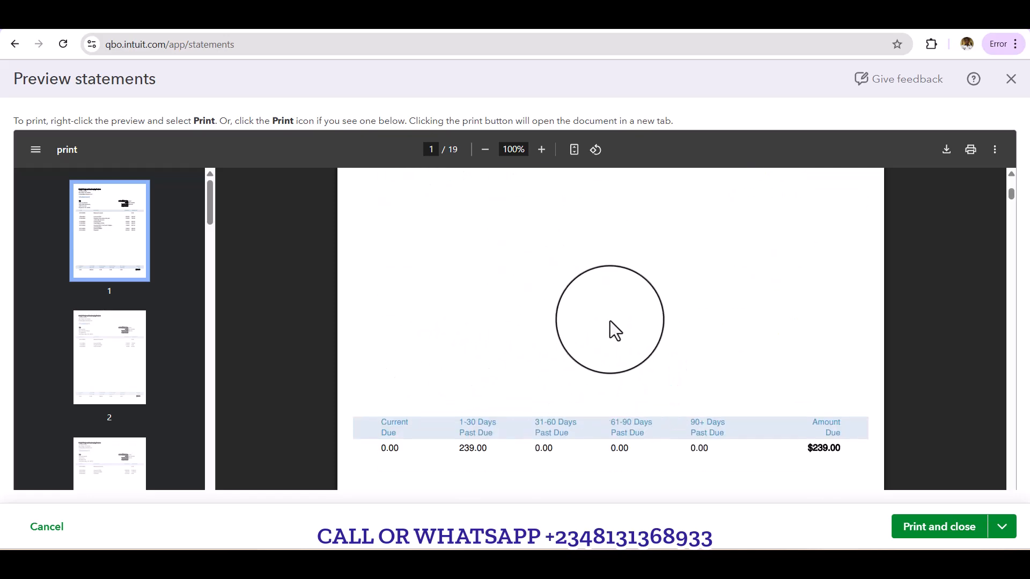
pyautogui.scroll(-2, 610, 321)
pyautogui.scroll(-15, 610, 321)
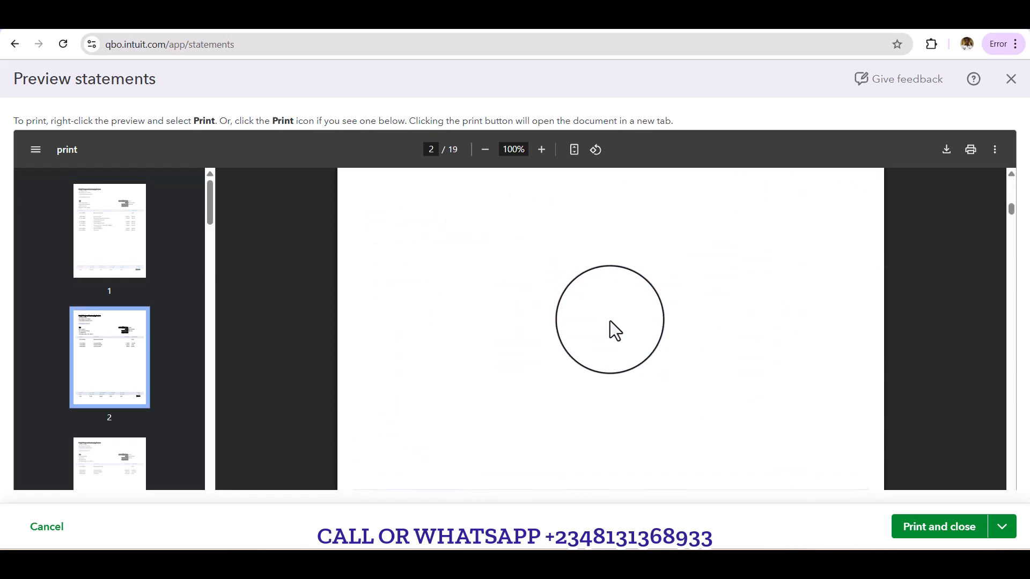
pyautogui.scroll(-12, 609, 321)
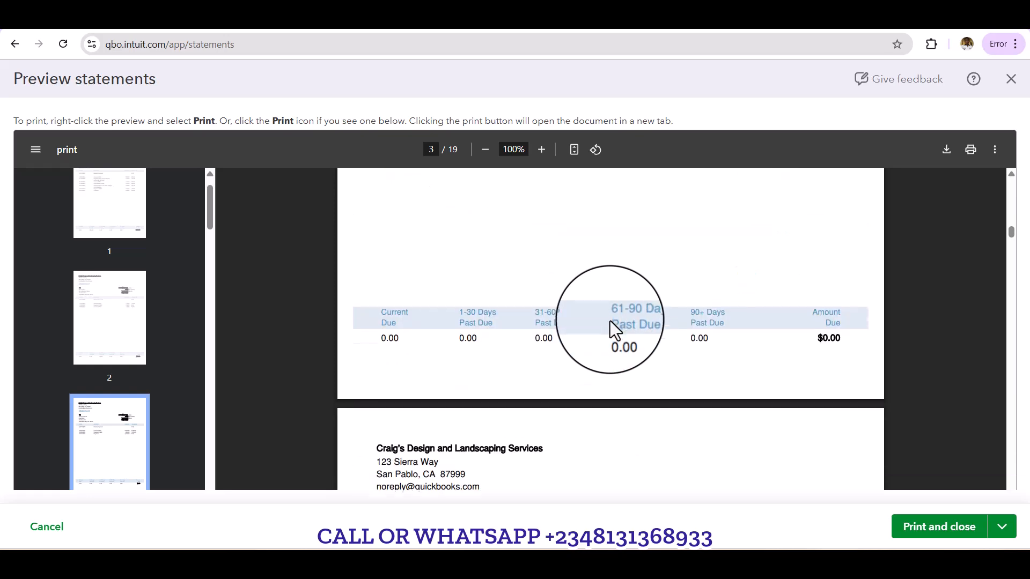
pyautogui.scroll(-12, 610, 321)
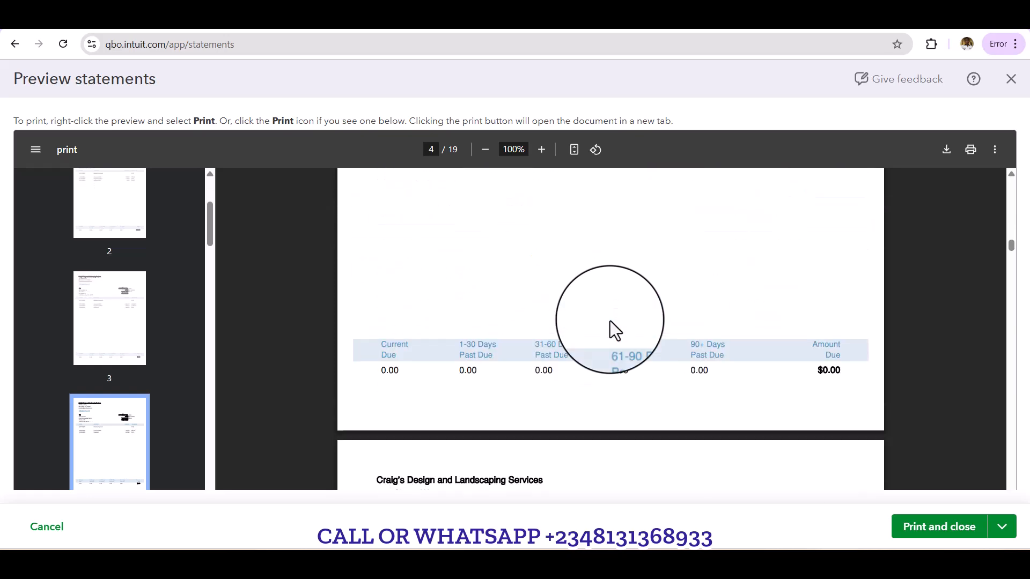
pyautogui.scroll(-10, 610, 321)
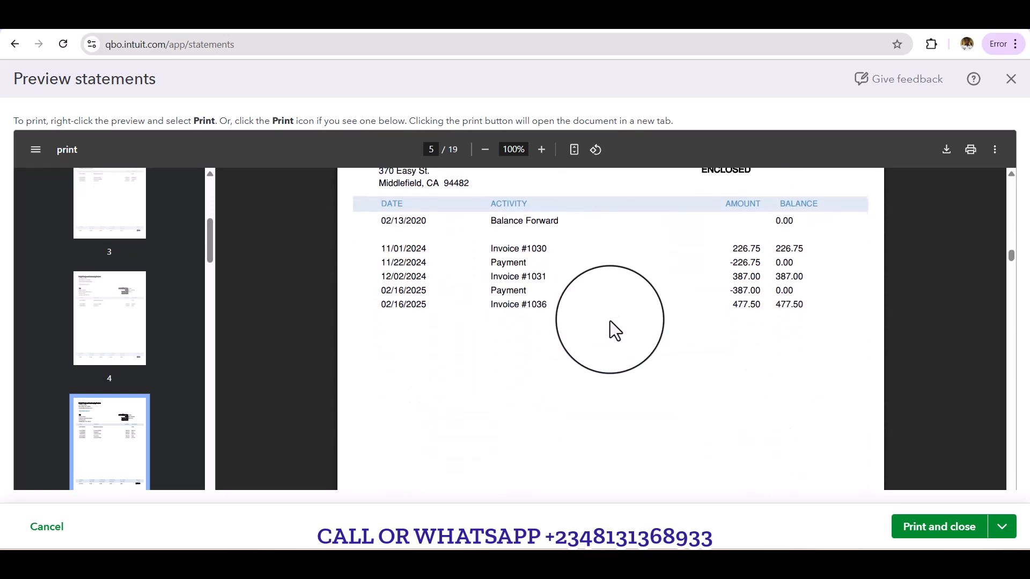
# Step: Review the statements on pages 5 to 7, and close both the preview and the statement form
pyautogui.scroll(-12, 610, 321)
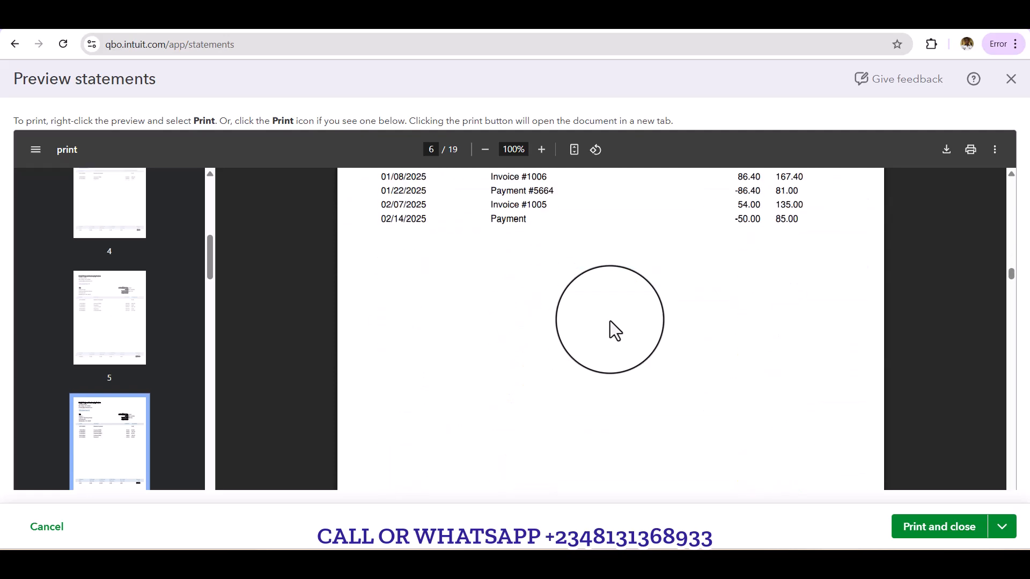
pyautogui.scroll(-6, 609, 321)
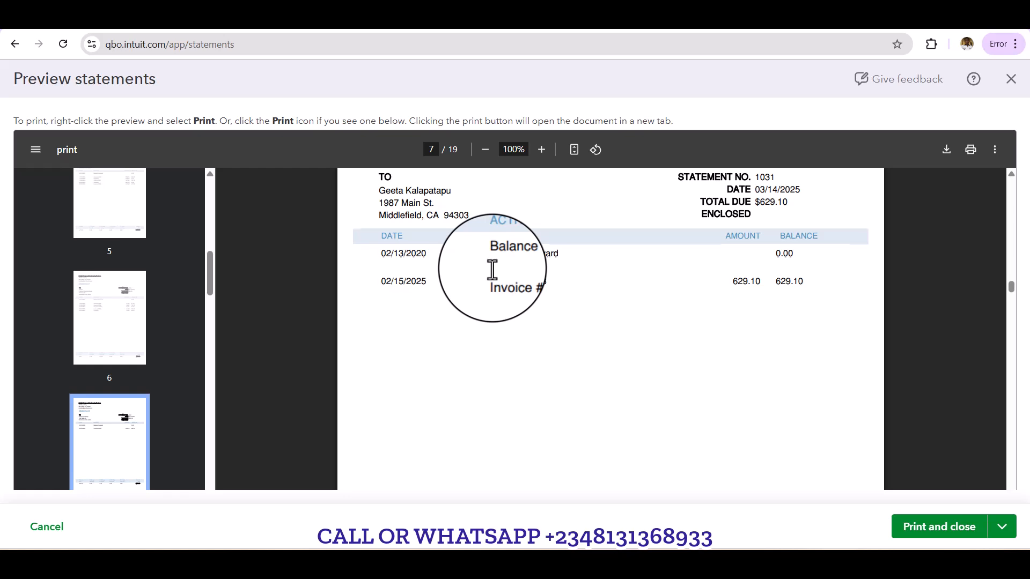
pyautogui.scroll(1, 492, 270)
pyautogui.scroll(2, 492, 269)
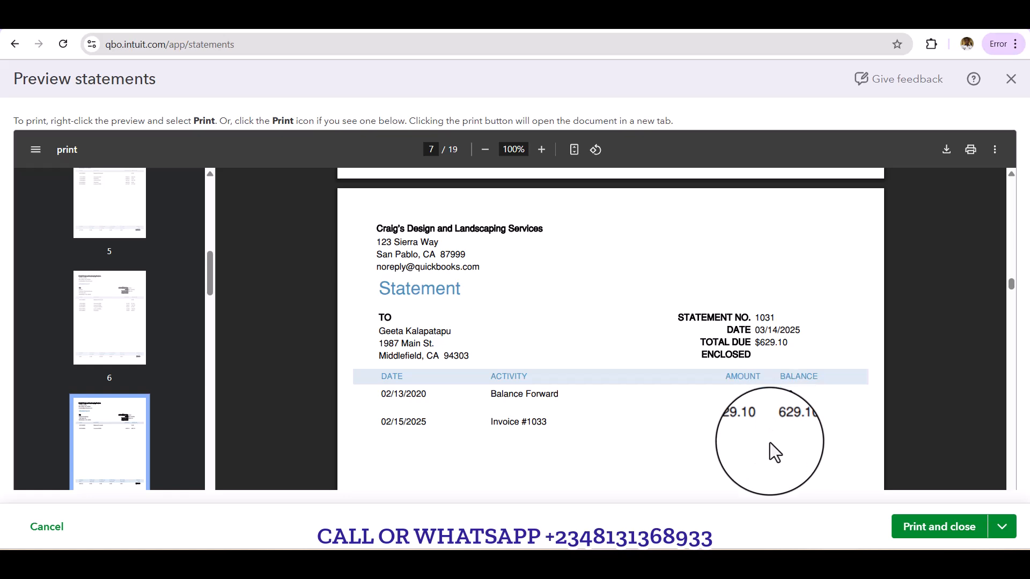
pyautogui.click(1011, 77)
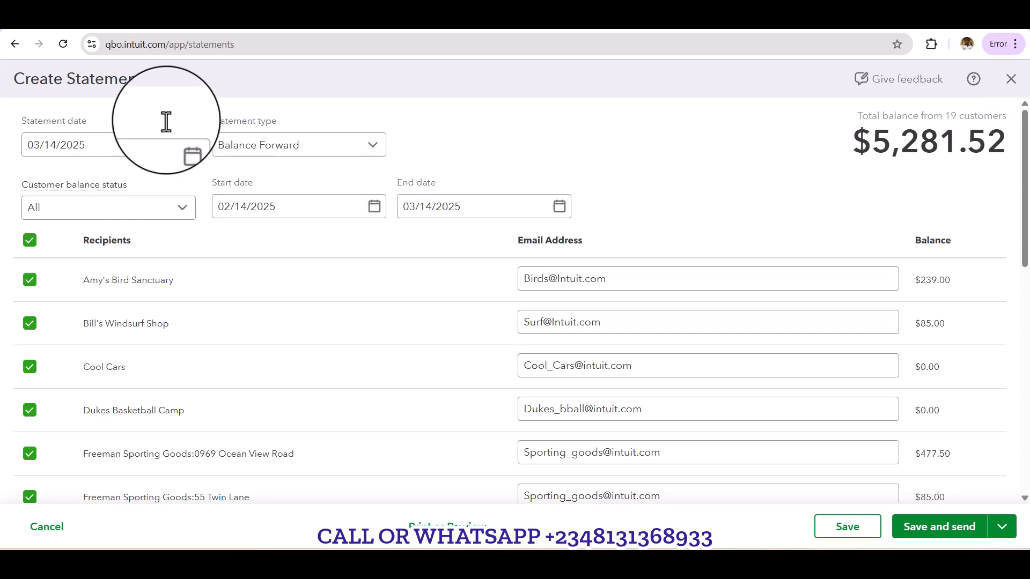
pyautogui.click(1011, 80)
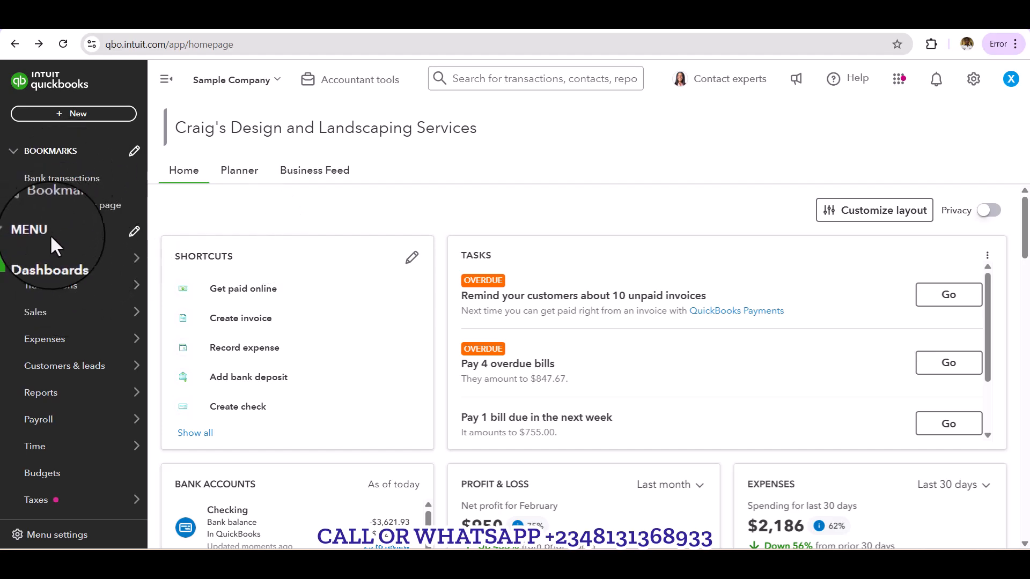
# Step: Start a new invoice for the customer whose statement is on page 7 of the preview
pyautogui.click(67, 115)
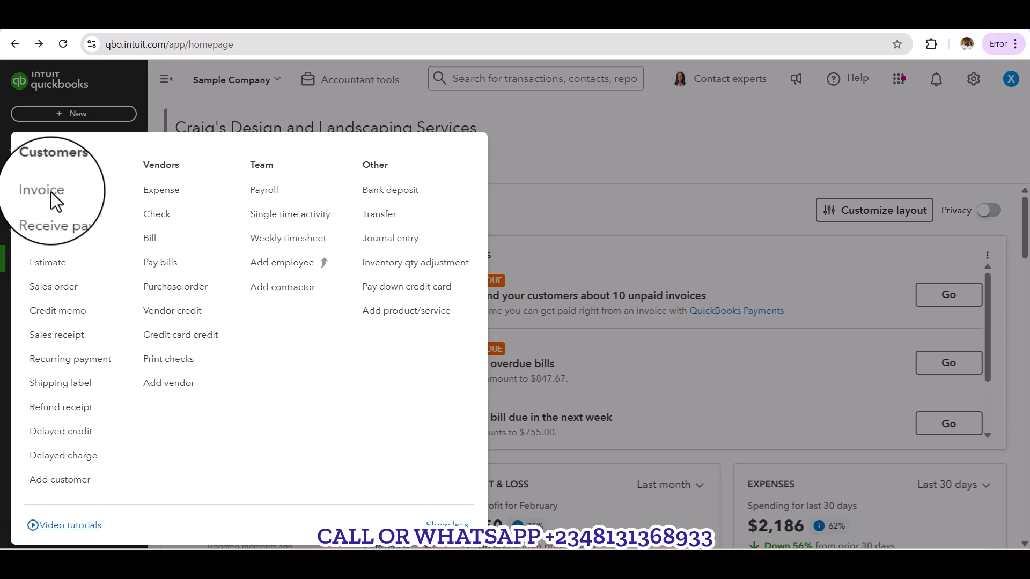
pyautogui.click(51, 192)
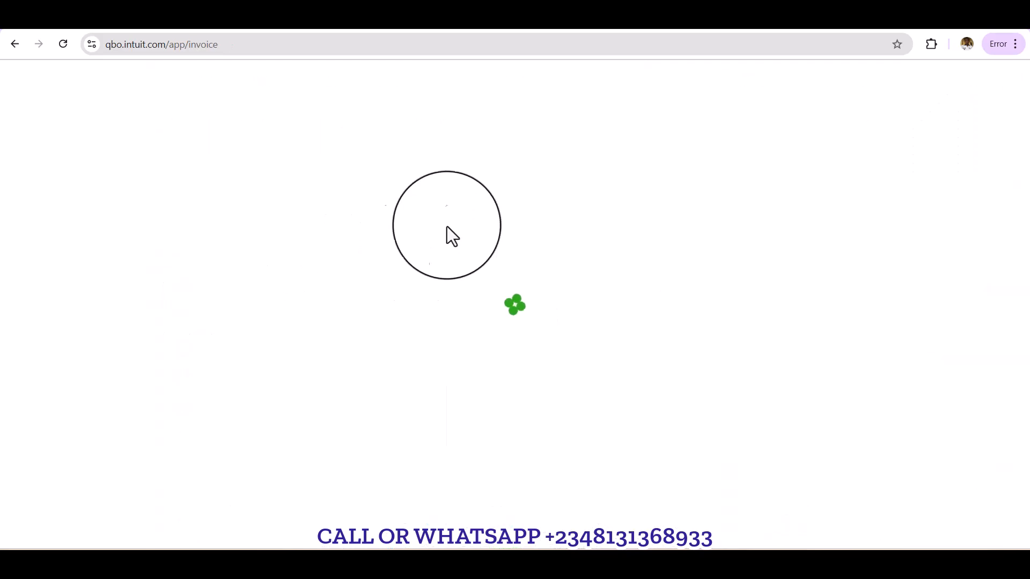
pyautogui.click(569, 77)
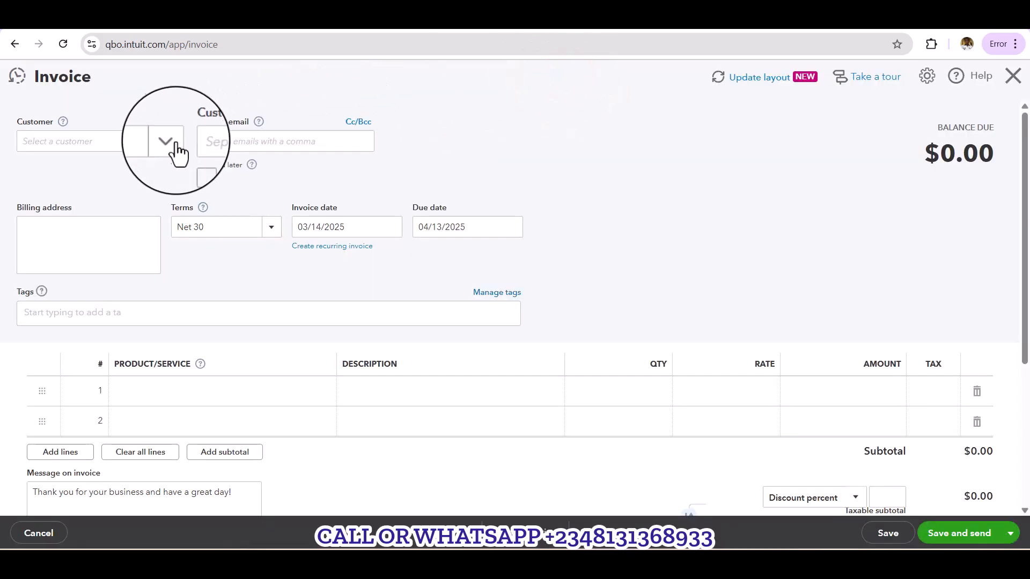
pyautogui.click(159, 143)
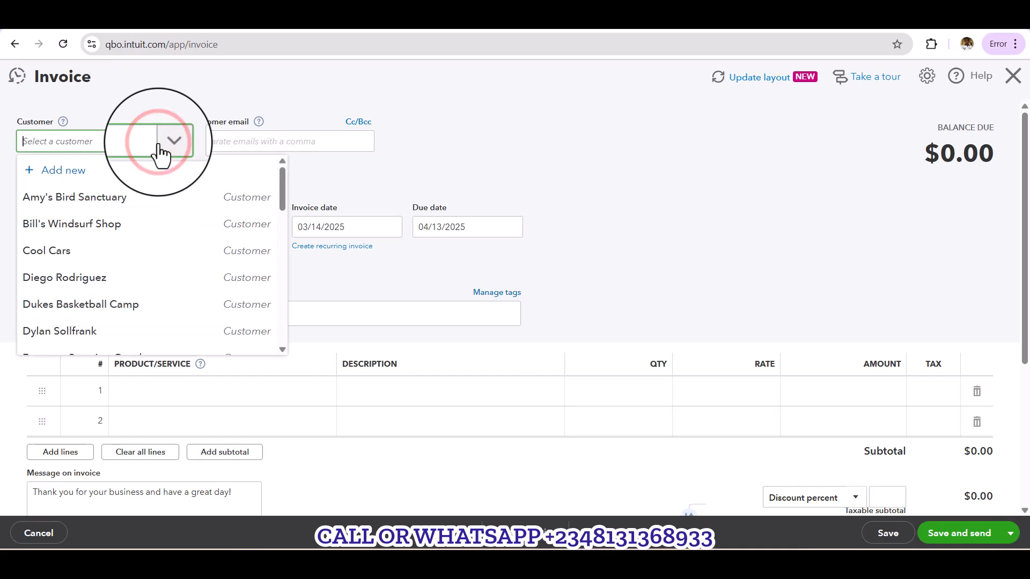
pyautogui.click(91, 155)
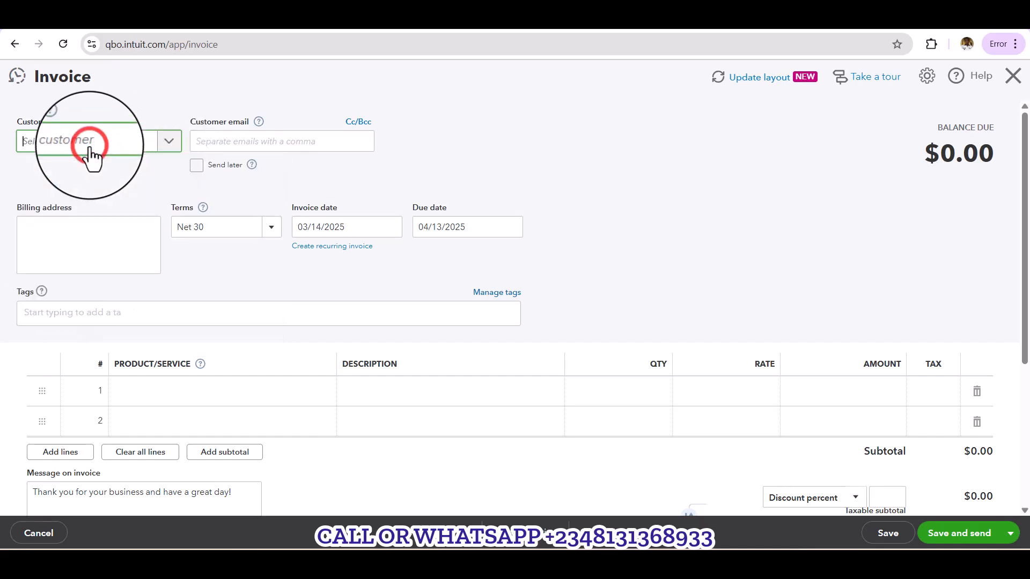
pyautogui.write('gee')
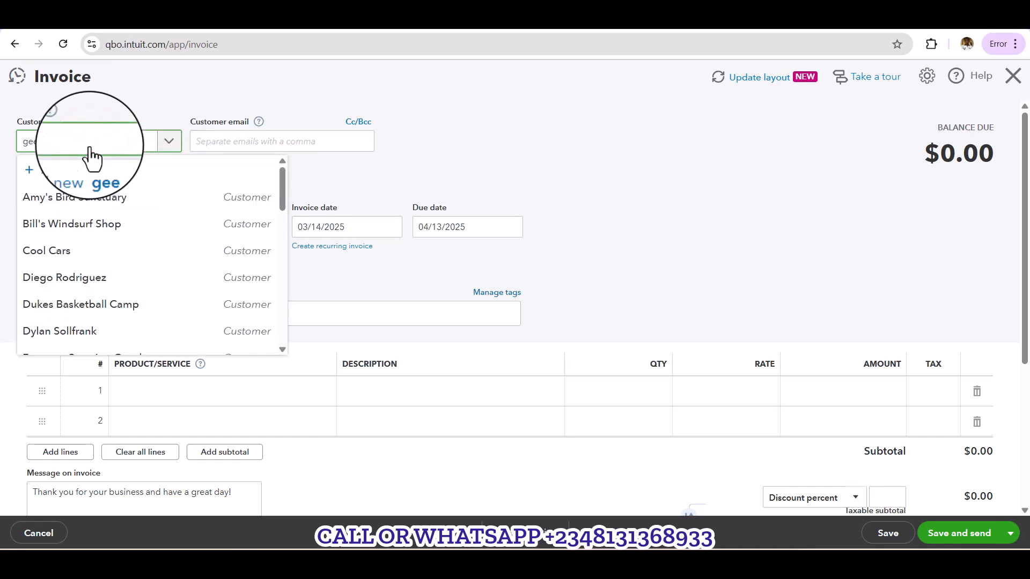
pyautogui.click(80, 199)
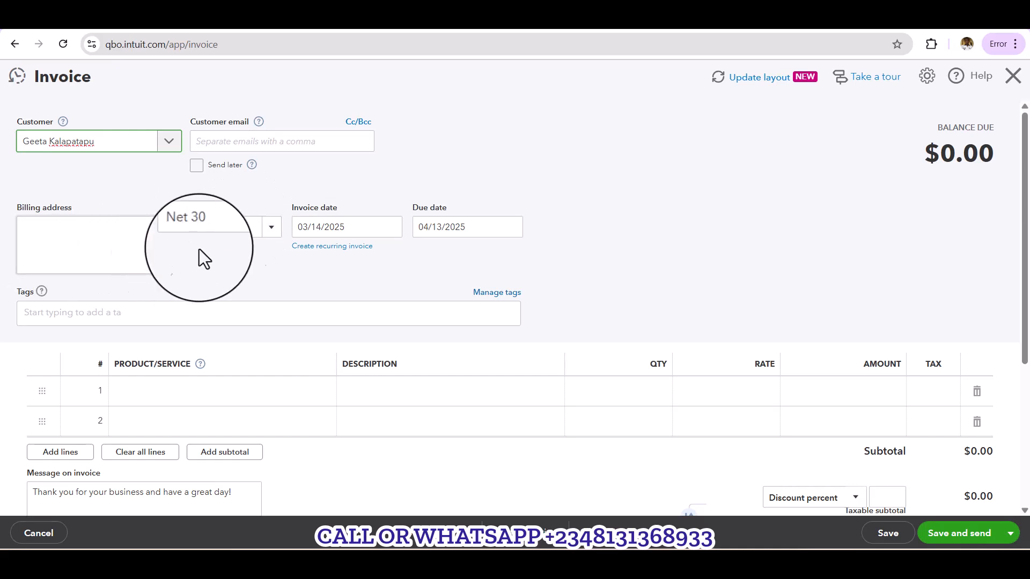
# Step: Fill the first invoice line with Design:Fountains:Pump at an amount of 500.00 and make it non-taxable
pyautogui.click(256, 396)
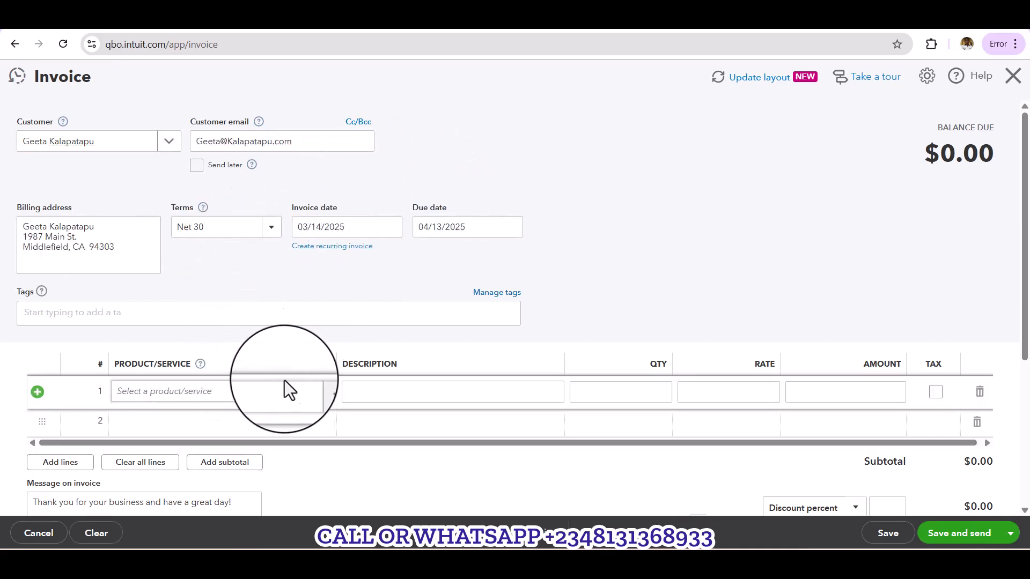
pyautogui.click(322, 392)
pyautogui.click(211, 332)
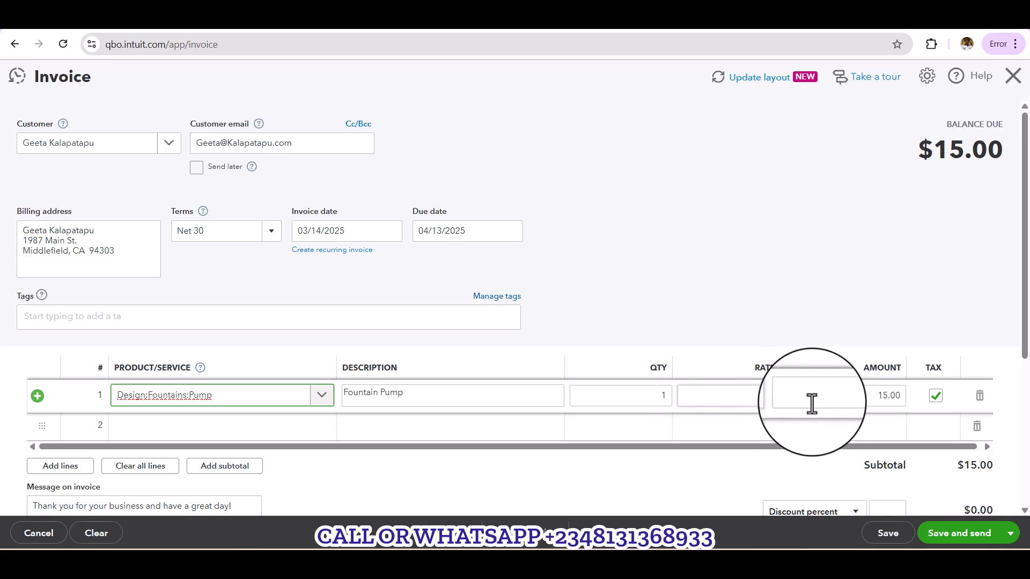
pyautogui.click(825, 391)
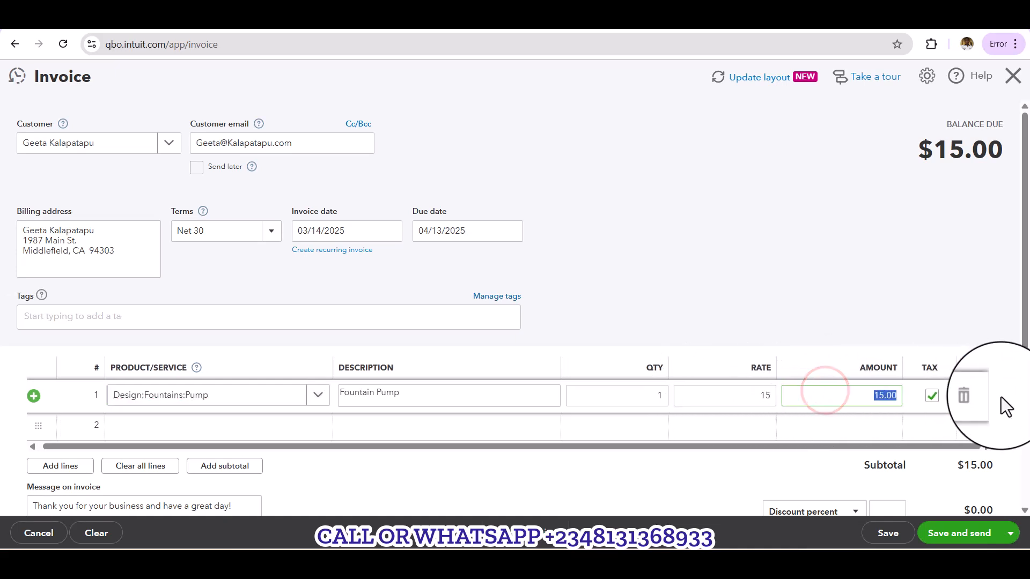
pyautogui.press('Tab')
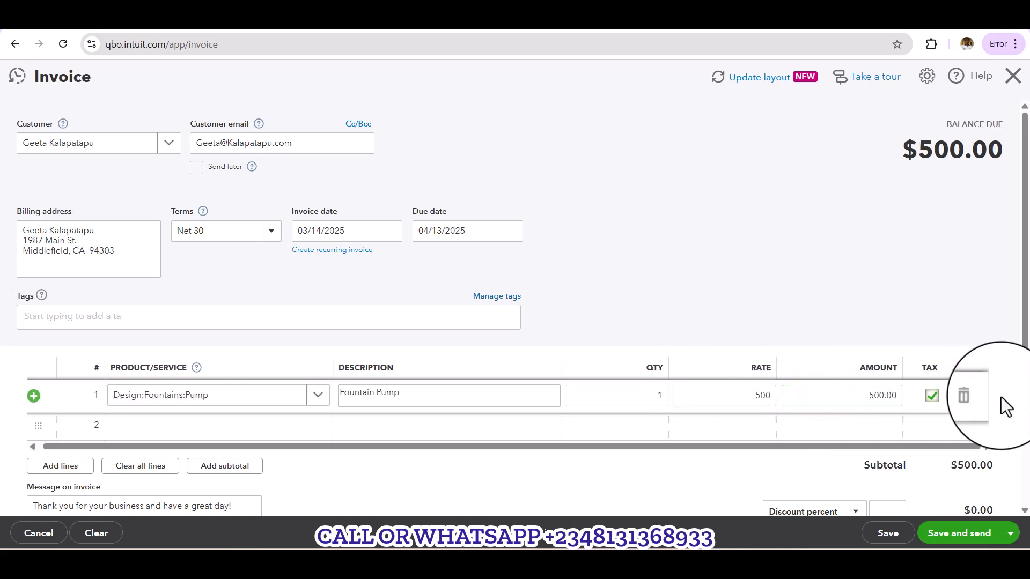
pyautogui.click(933, 396)
# Step: Save the fountain pump invoice and close it
pyautogui.scroll(-5, 934, 396)
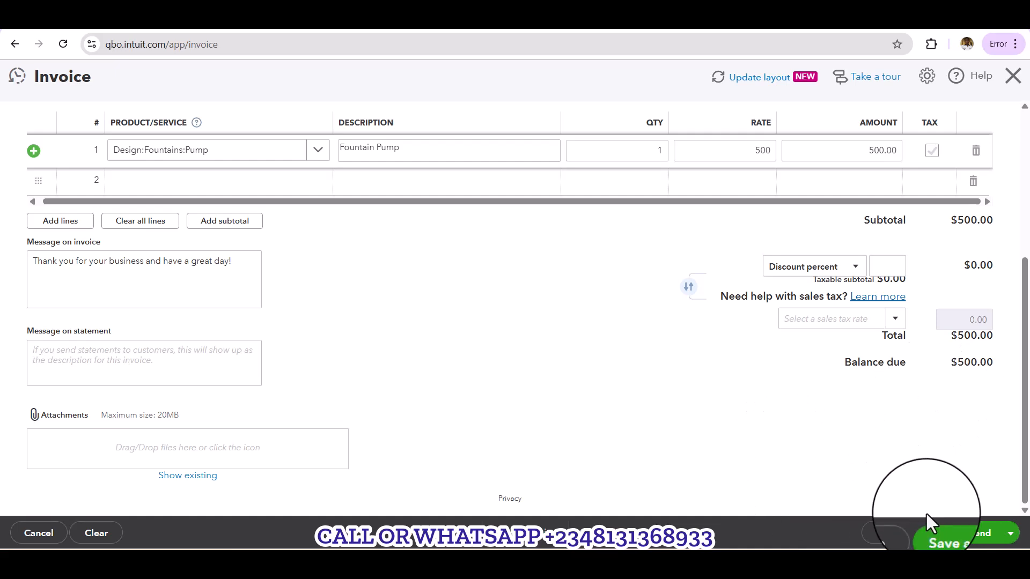
pyautogui.click(1011, 534)
pyautogui.click(919, 489)
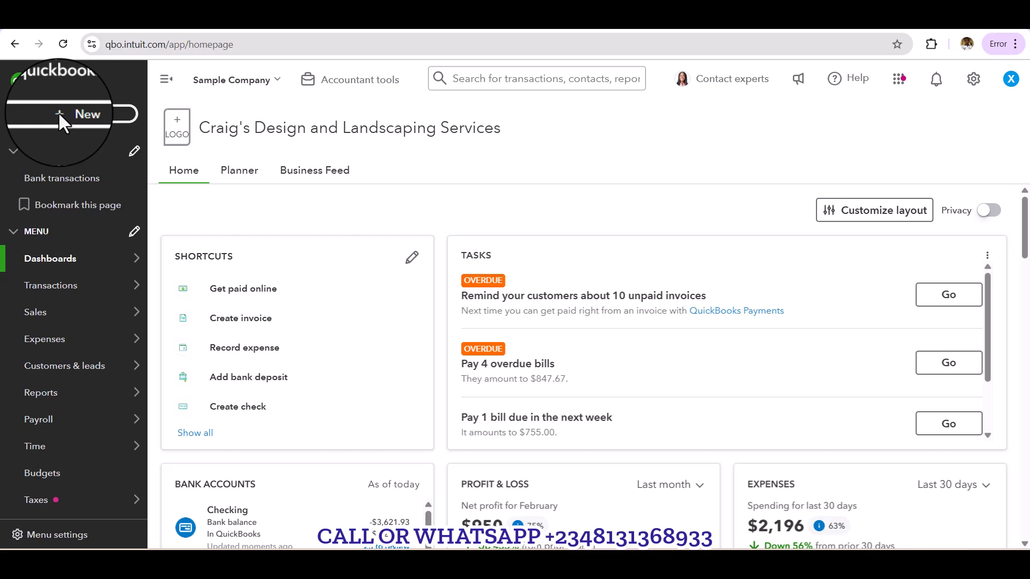
# Step: Start a received payment for the same customer as the new invoice
pyautogui.click(113, 118)
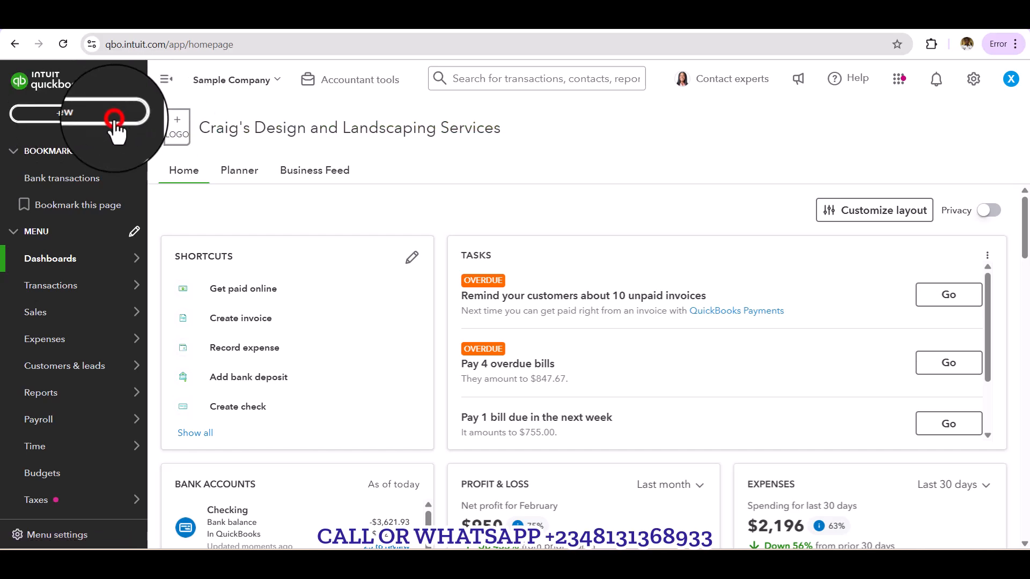
pyautogui.click(59, 215)
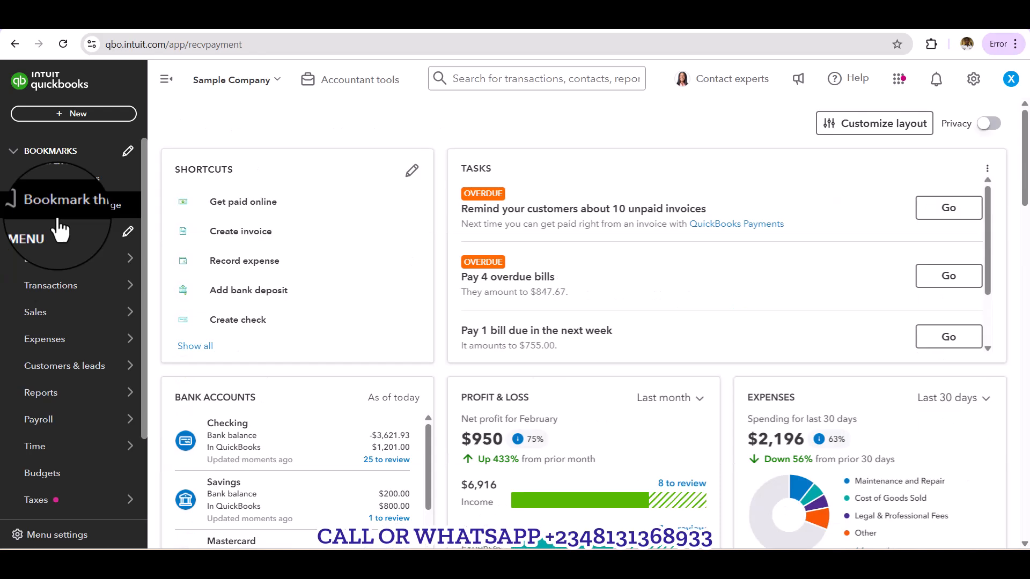
pyautogui.click(565, 79)
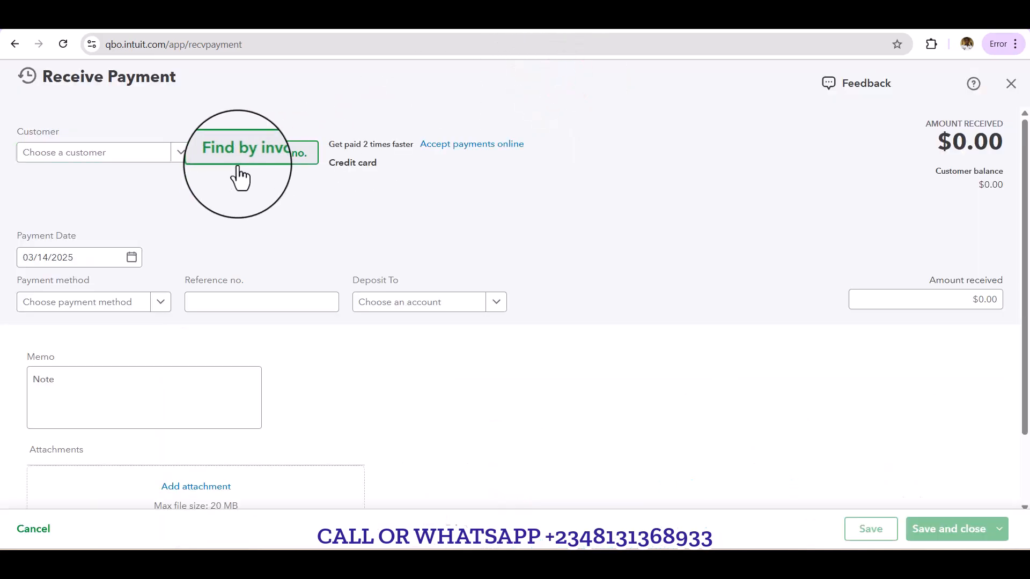
pyautogui.click(187, 157)
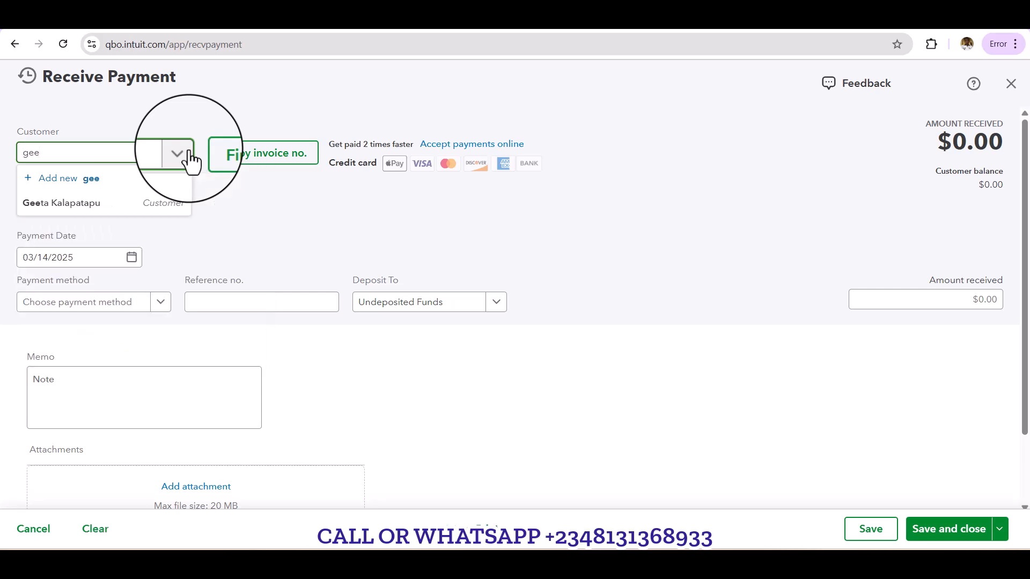
pyautogui.press('Tab')
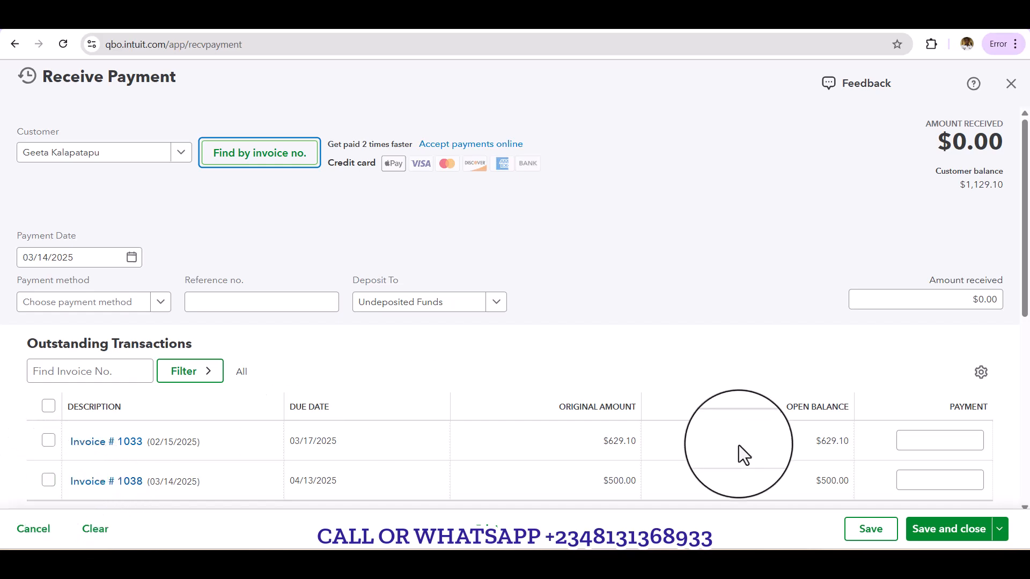
# Step: Apply a payment of 250.00 to the customer's invoice dated 03/14/2025
pyautogui.click(910, 480)
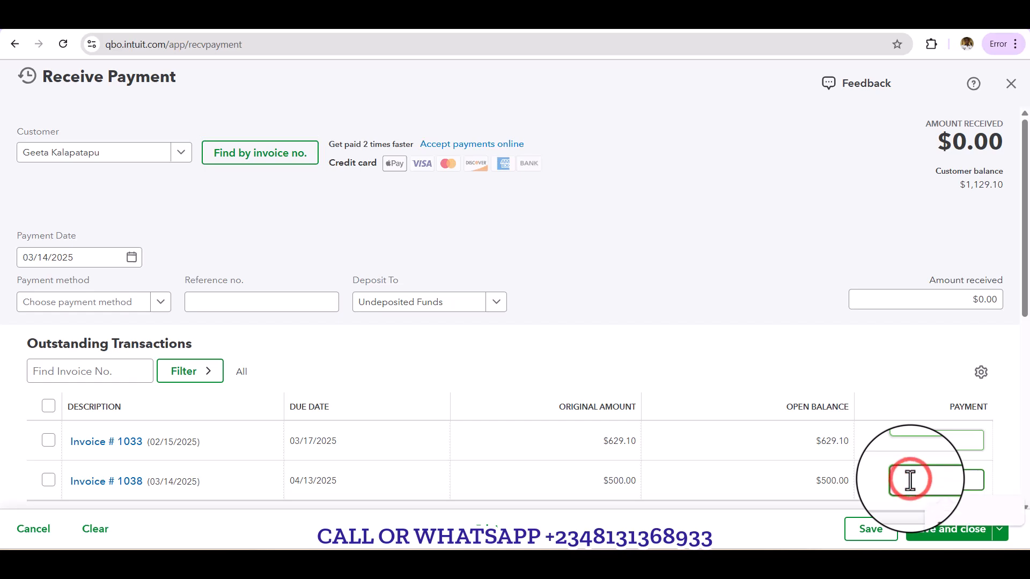
pyautogui.write('250')
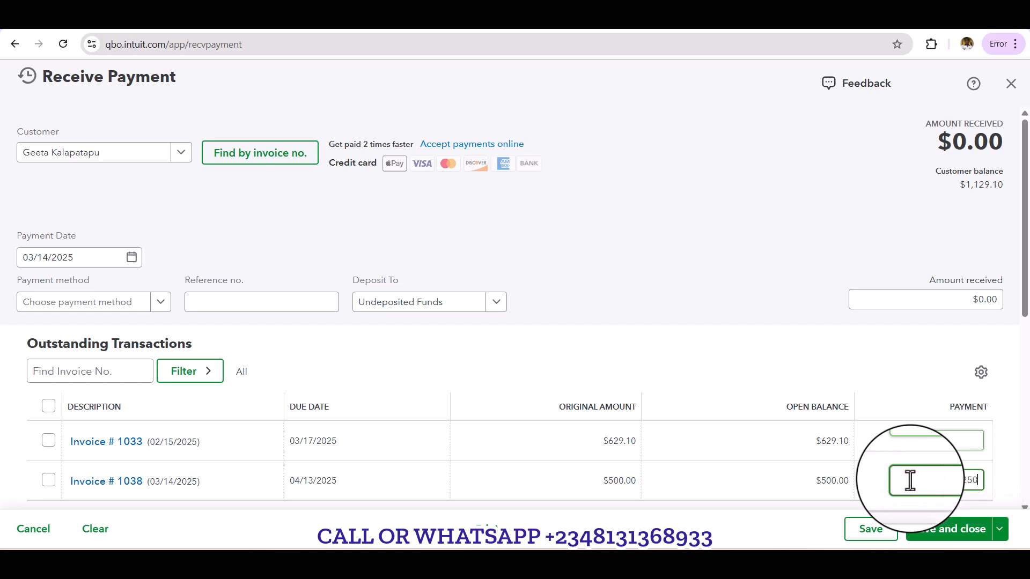
pyautogui.scroll(-4, 910, 481)
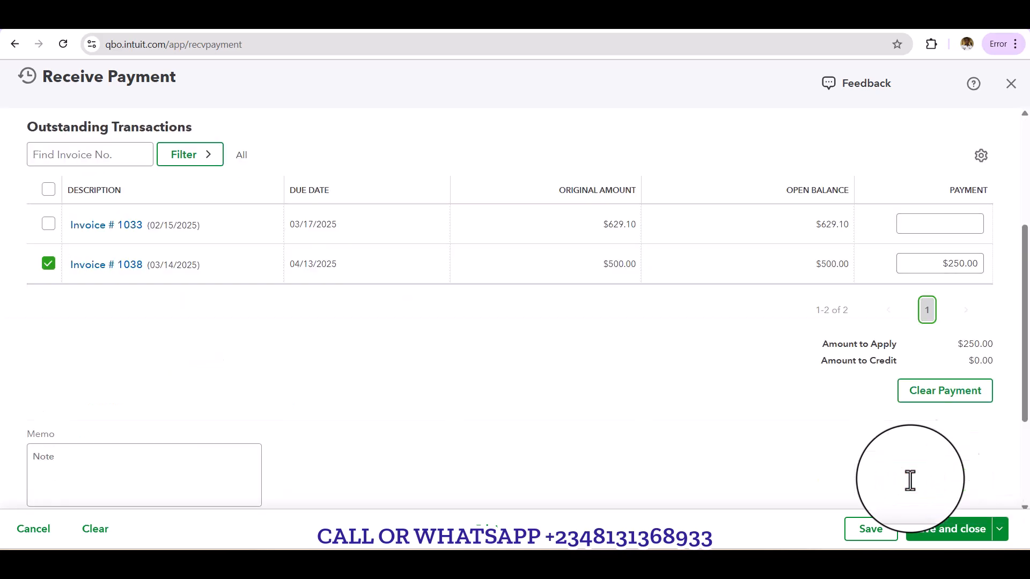
# Step: Set the payment applied to the 03/14/2025 invoice to 450.00
pyautogui.click(924, 264)
pyautogui.moveTo(924, 264); pyautogui.dragTo(1012, 267)
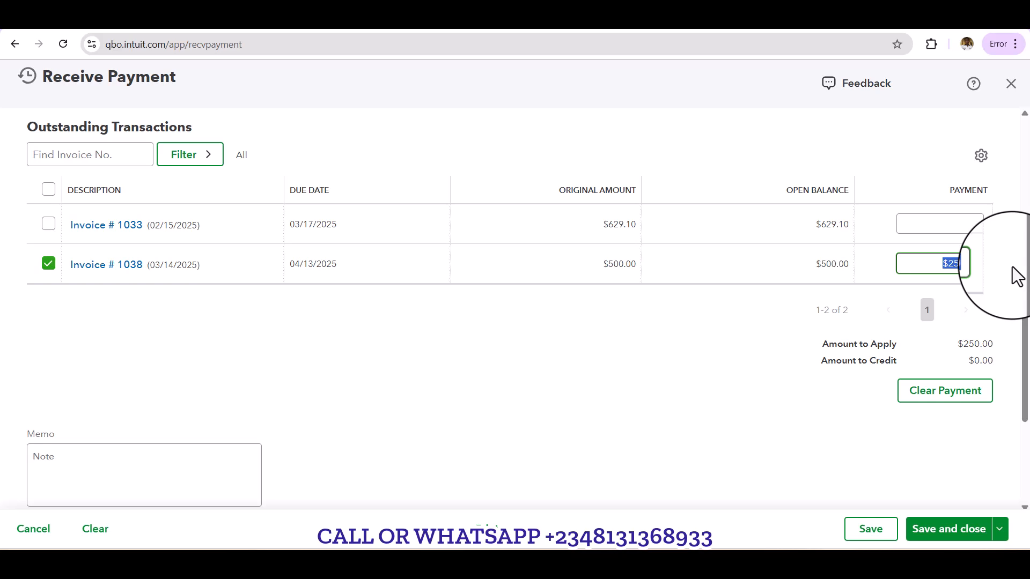
pyautogui.write('450')
pyautogui.press('Tab')
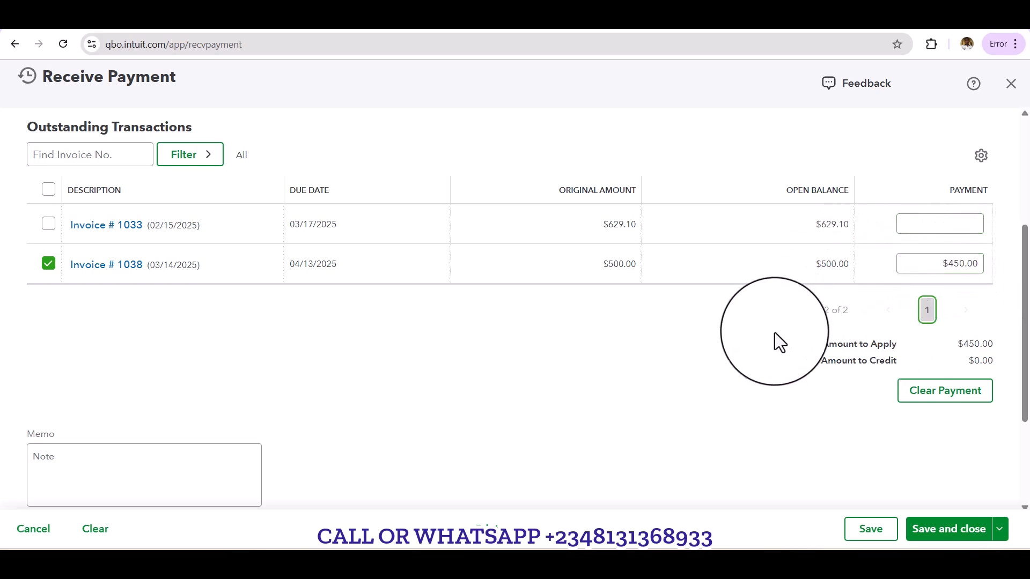
pyautogui.click(185, 479)
pyautogui.scroll(-1, 187, 479)
pyautogui.scroll(-2, 187, 479)
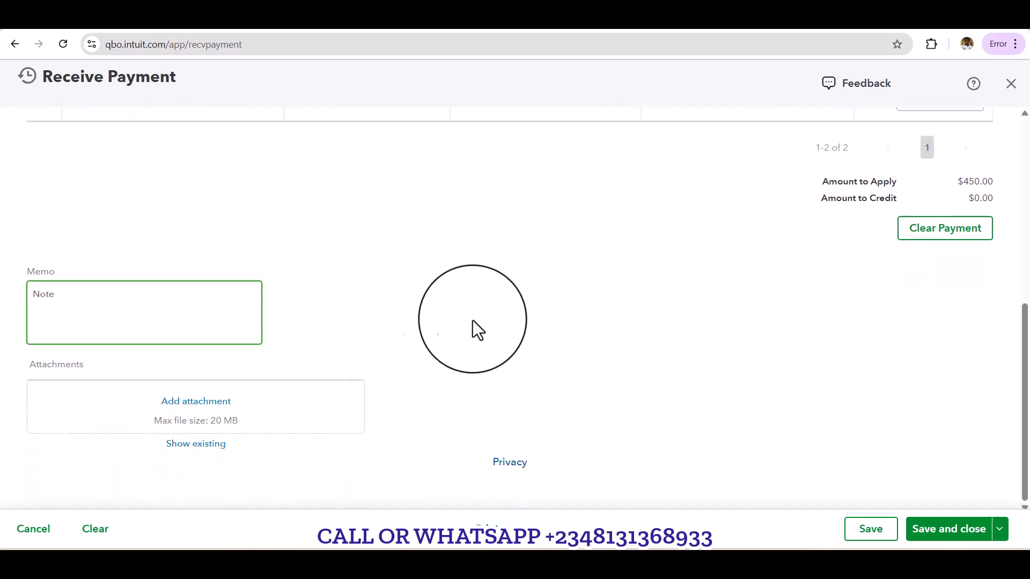
# Step: Set the received payment's method to Check and its deposit account to Checking
pyautogui.scroll(5, 489, 306)
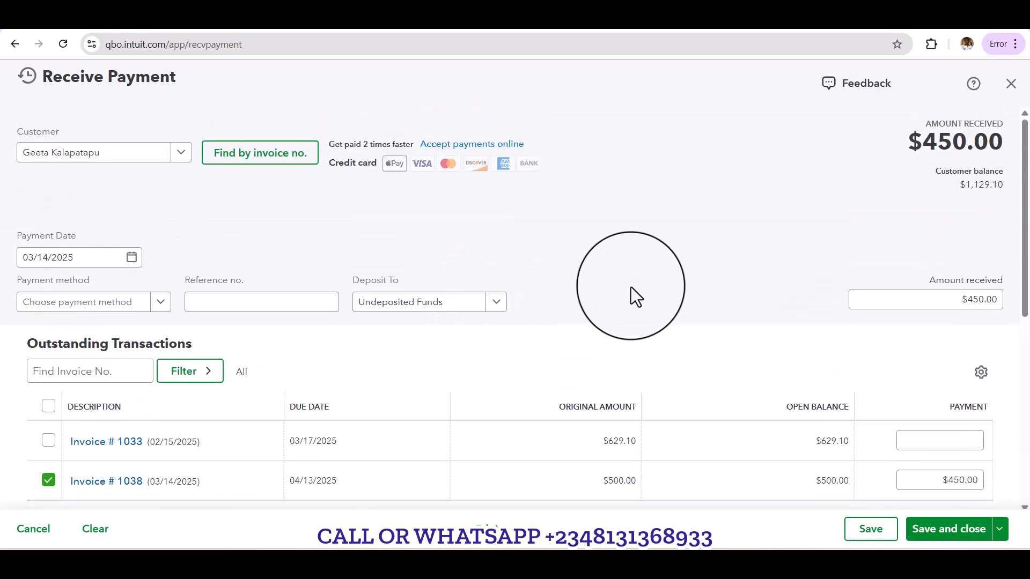
pyautogui.scroll(-3, 631, 287)
pyautogui.scroll(2, 631, 288)
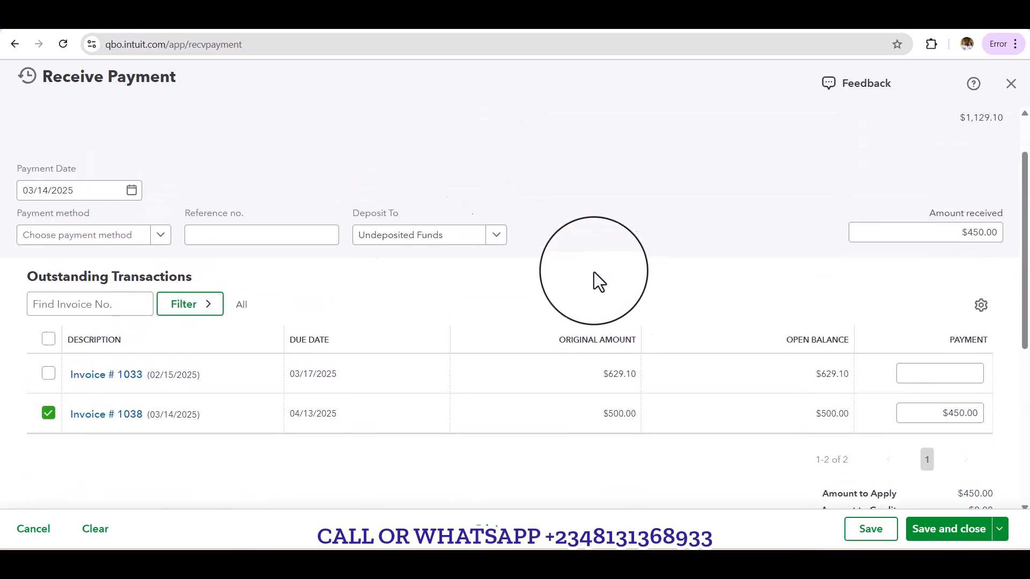
pyautogui.click(160, 238)
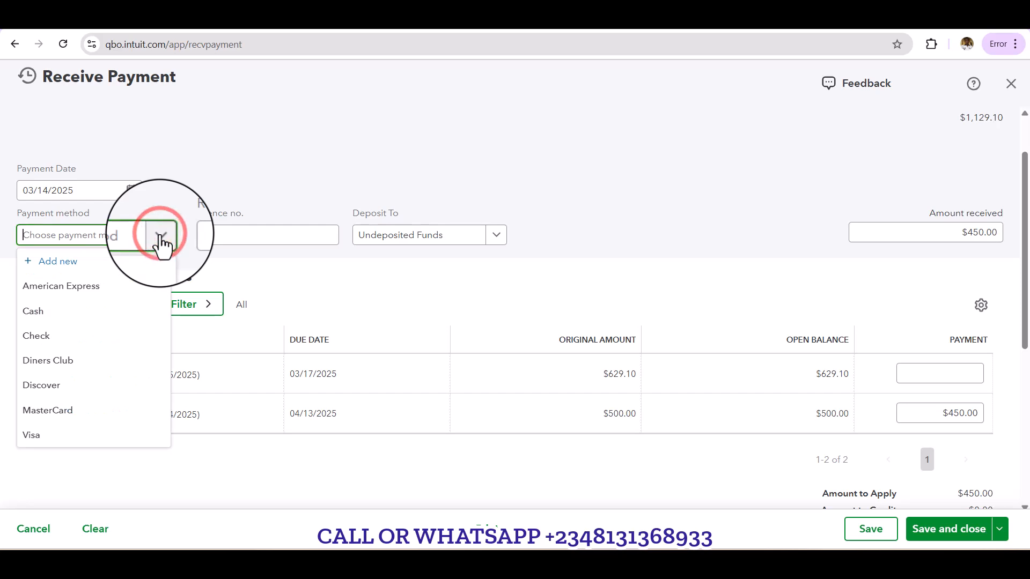
pyautogui.click(81, 337)
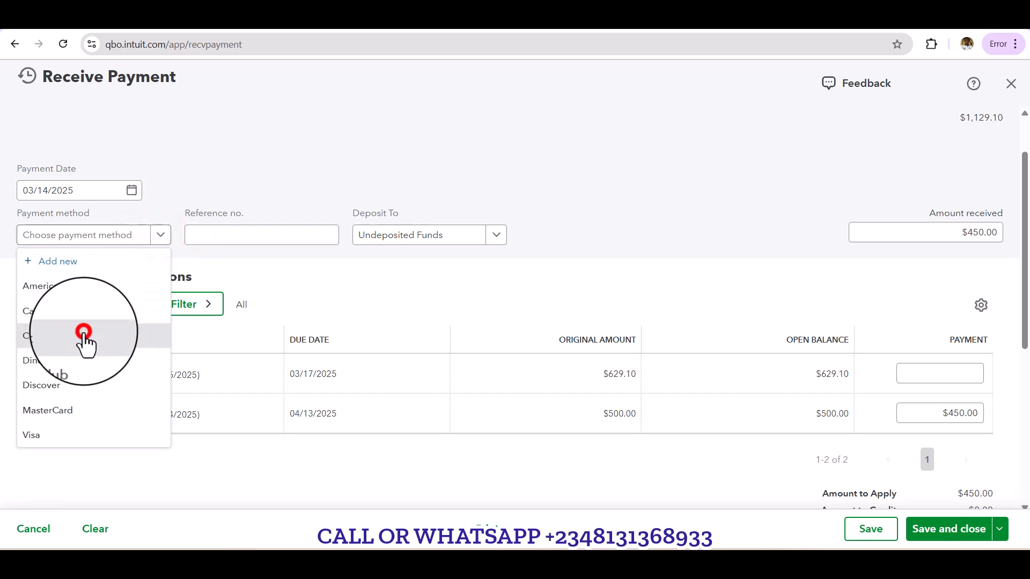
pyautogui.click(263, 244)
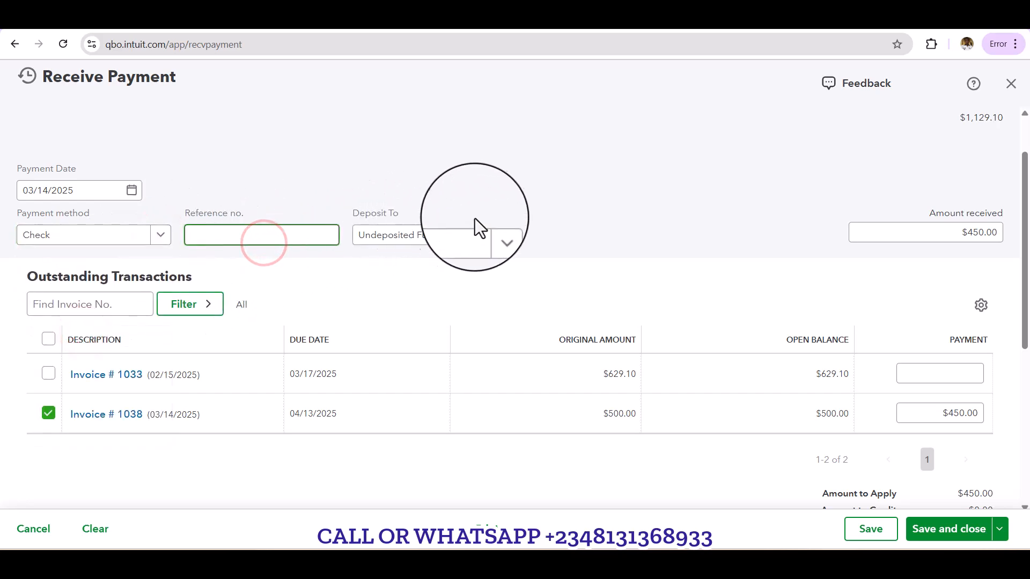
pyautogui.click(500, 234)
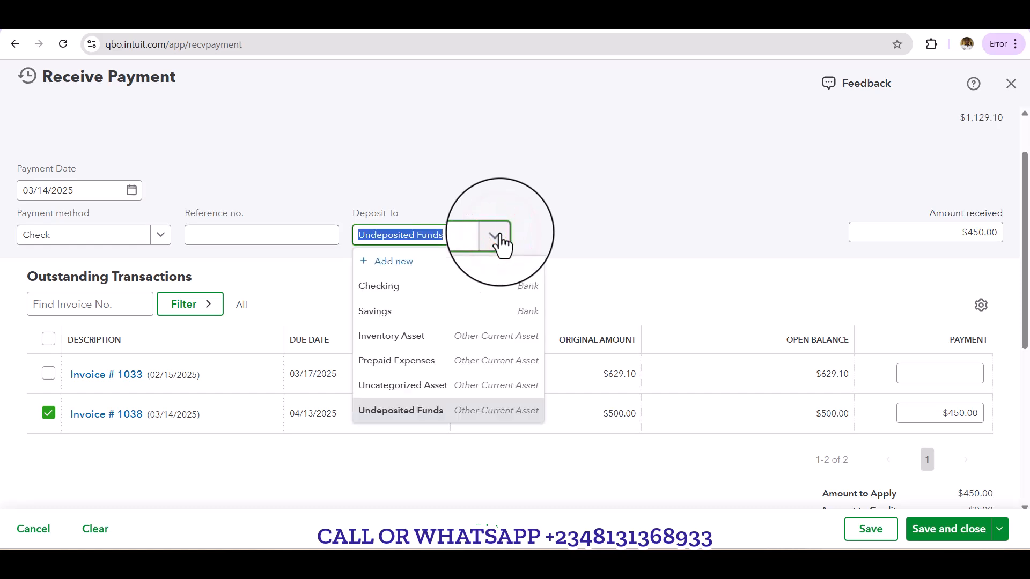
pyautogui.click(408, 290)
# Step: Enter 111021 as the reference number of the check payment
pyautogui.click(266, 234)
pyautogui.write('1110')
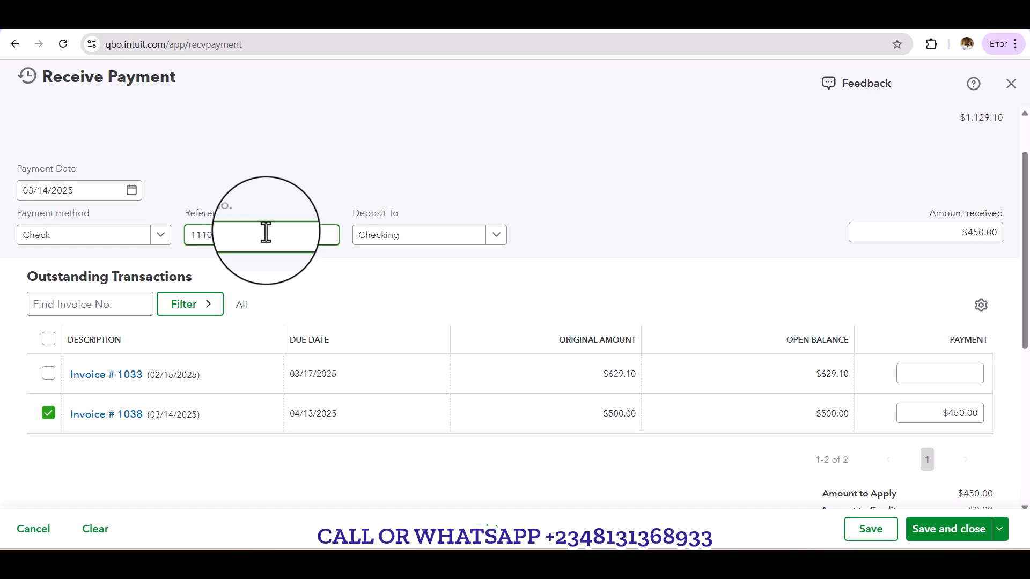
pyautogui.write('21')
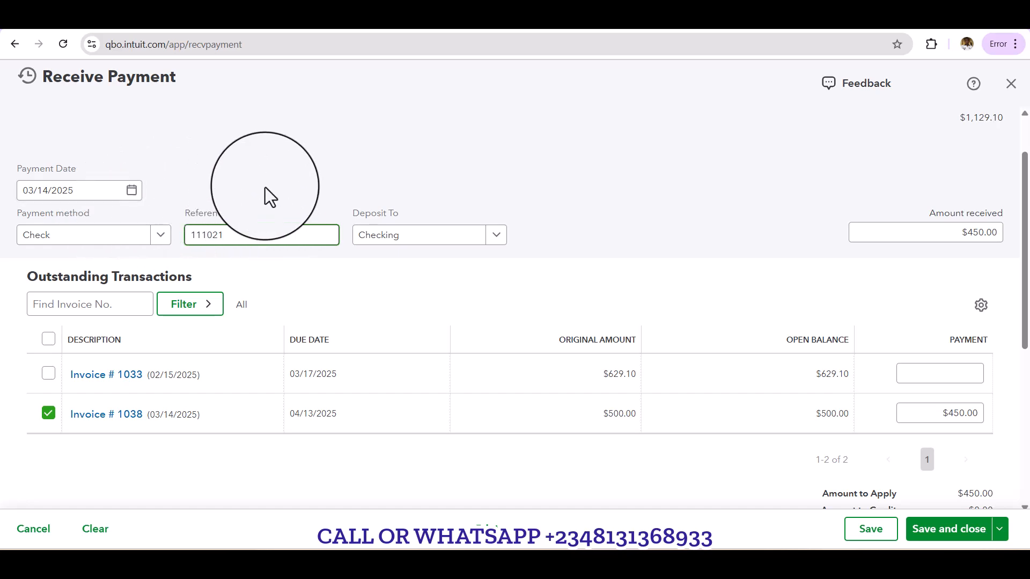
# Step: Add the memo "Part Payment" to the received payment, and save and close it
pyautogui.scroll(1, 265, 187)
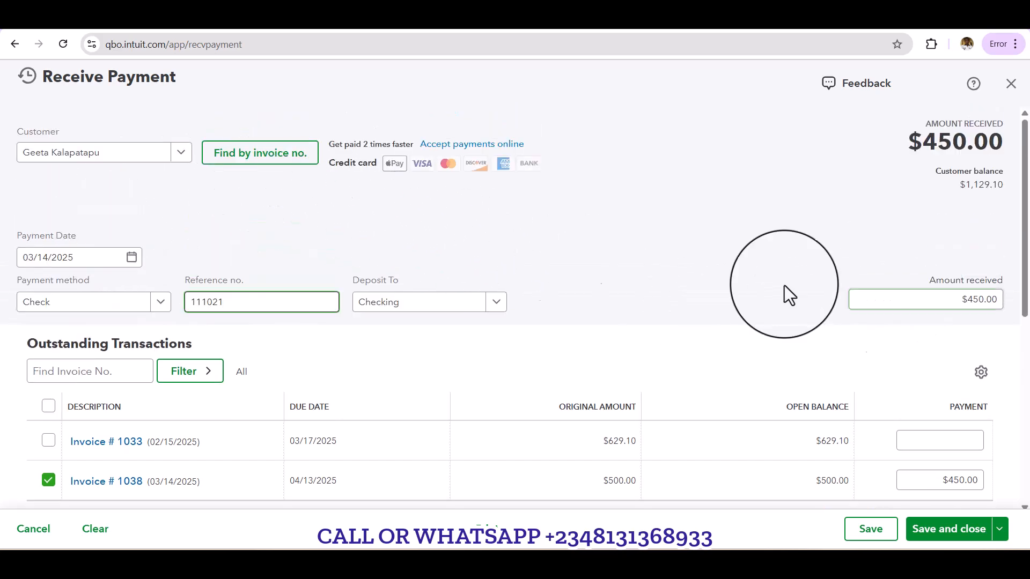
pyautogui.scroll(-7, 226, 266)
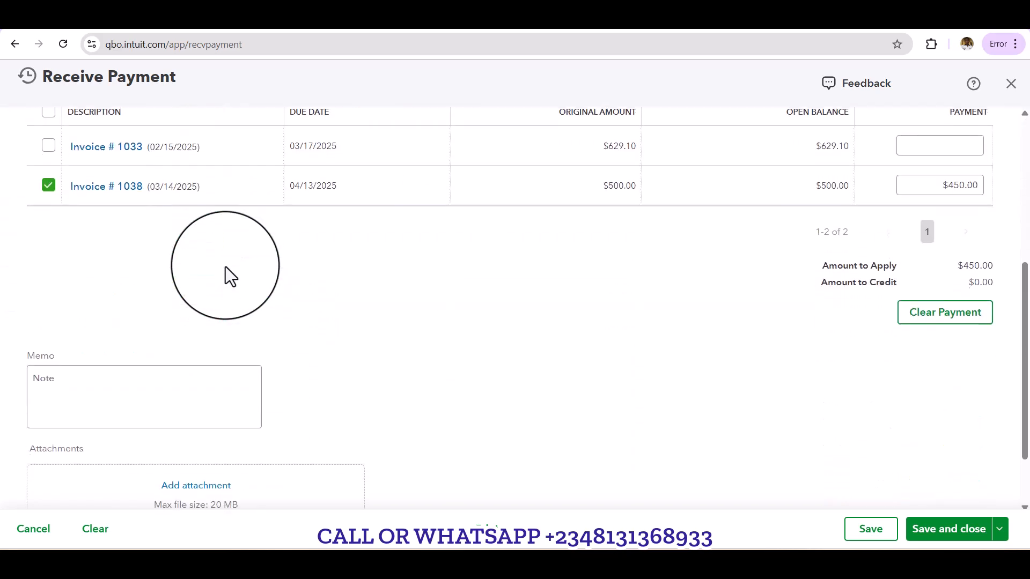
pyautogui.click(157, 322)
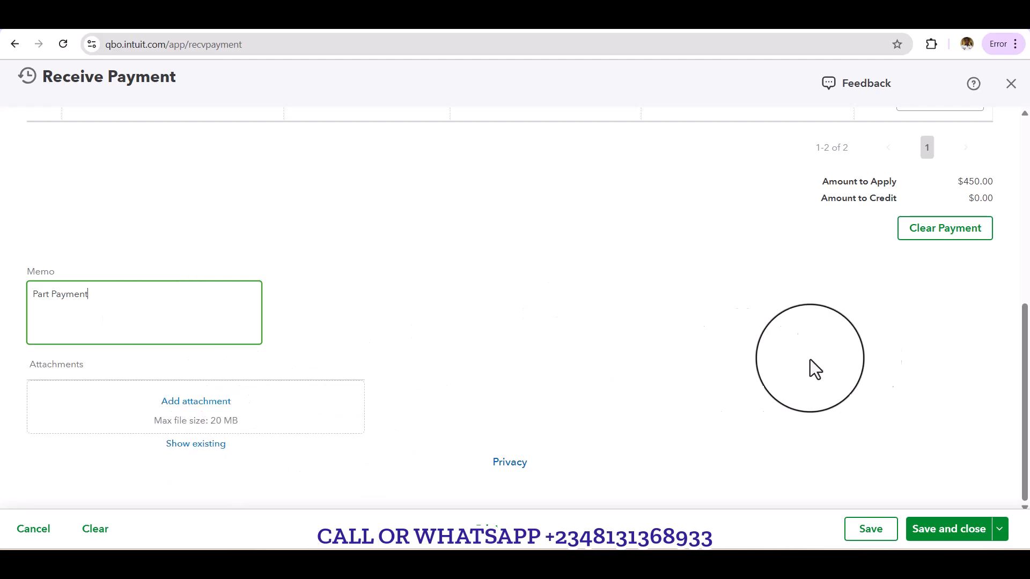
pyautogui.click(976, 531)
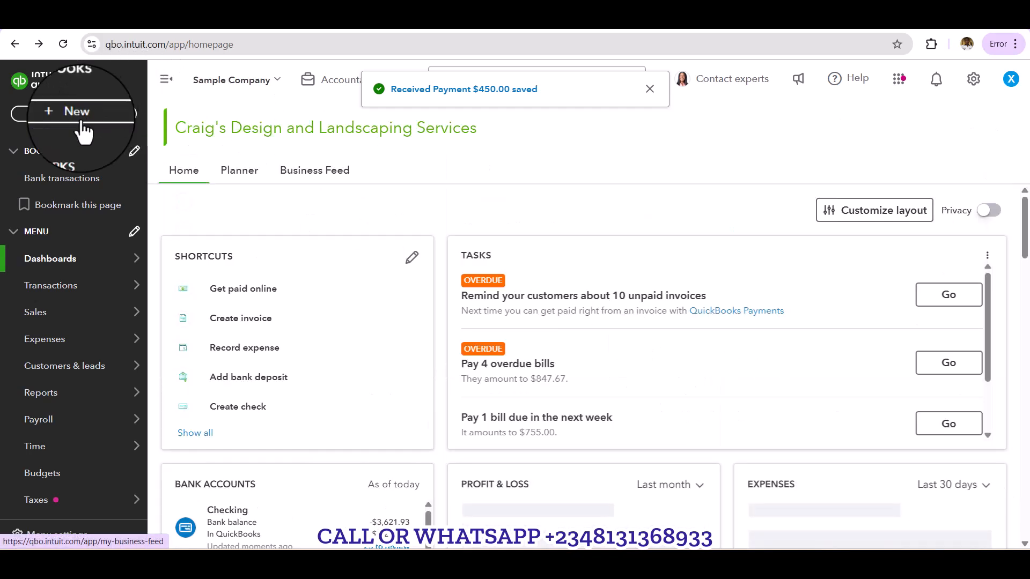
# Step: Start creating customer statements and select only the customer who made the check payment as recipient
pyautogui.click(66, 115)
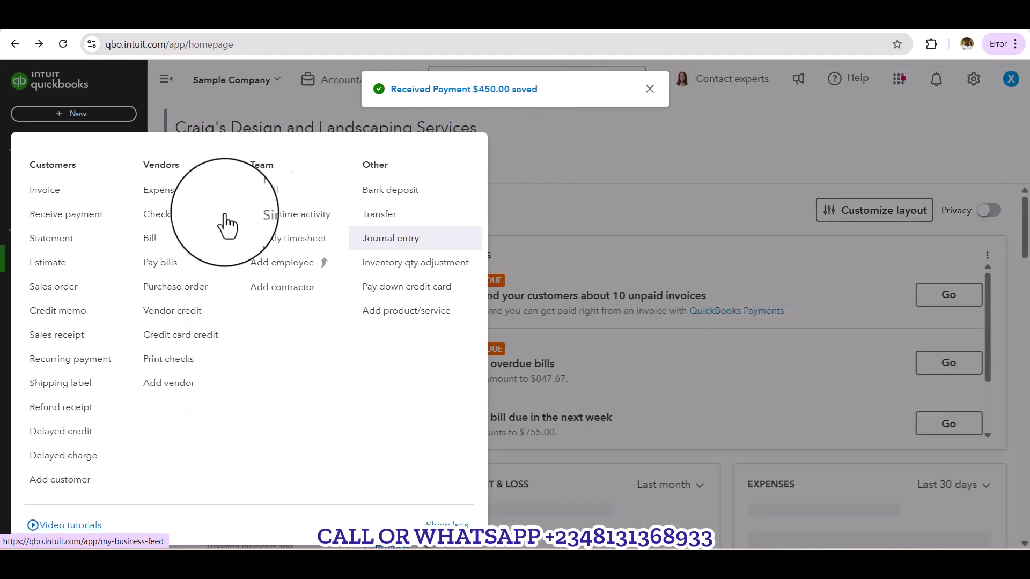
pyautogui.click(38, 242)
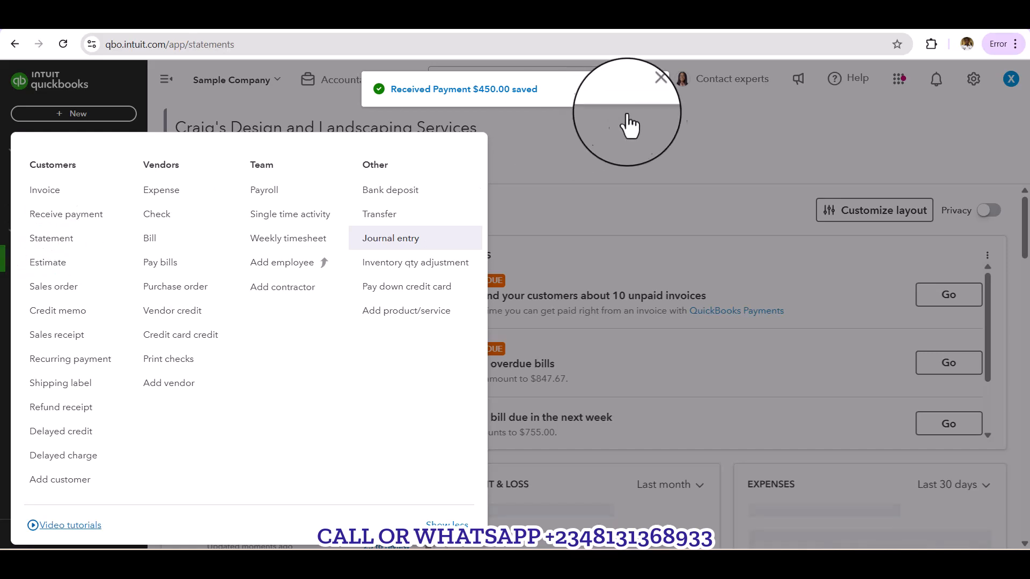
pyautogui.click(568, 71)
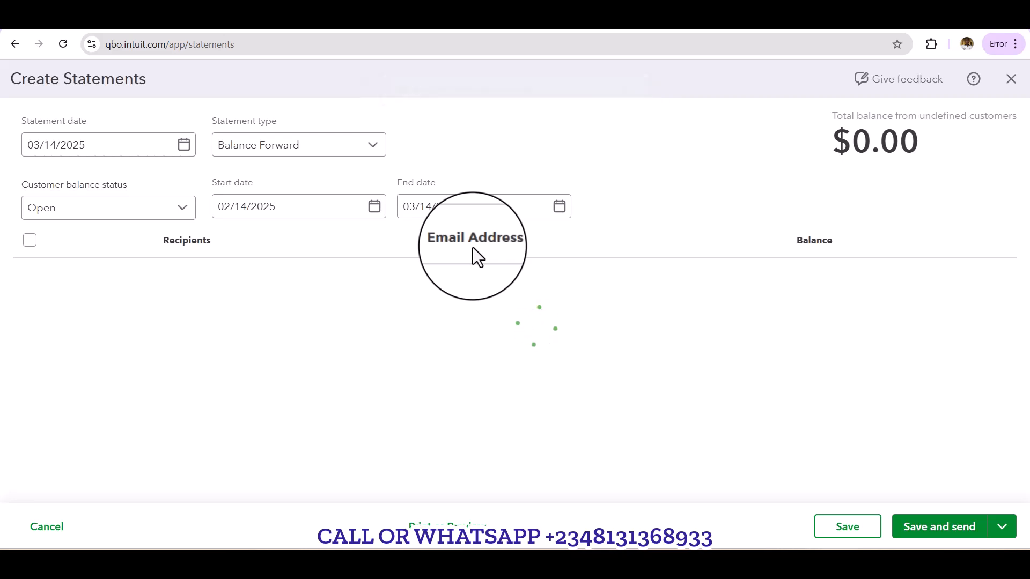
pyautogui.click(30, 240)
pyautogui.click(27, 457)
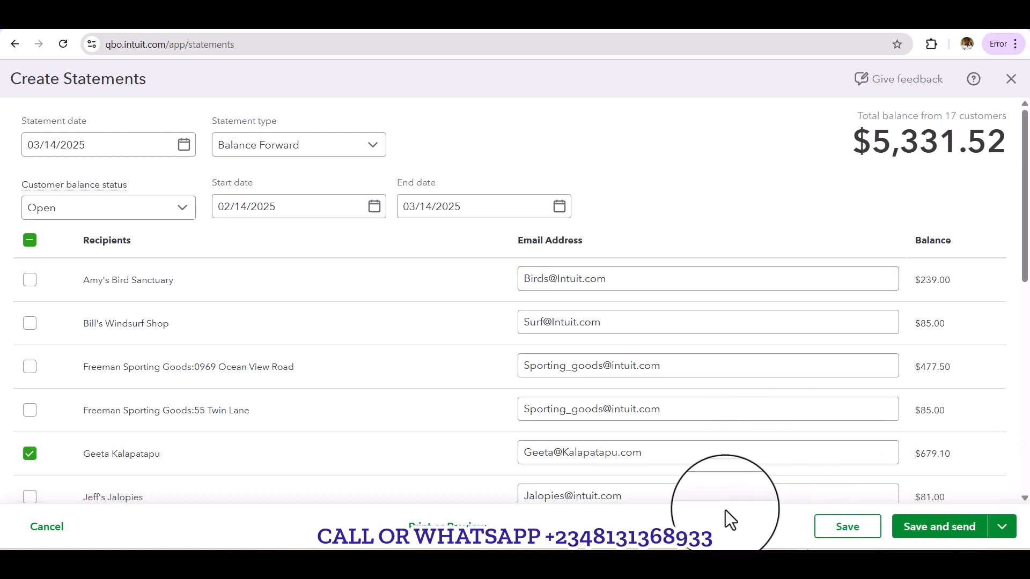
# Step: Preview the selected customer's statement, check its invoice and payment lines, and close the preview
pyautogui.click(471, 526)
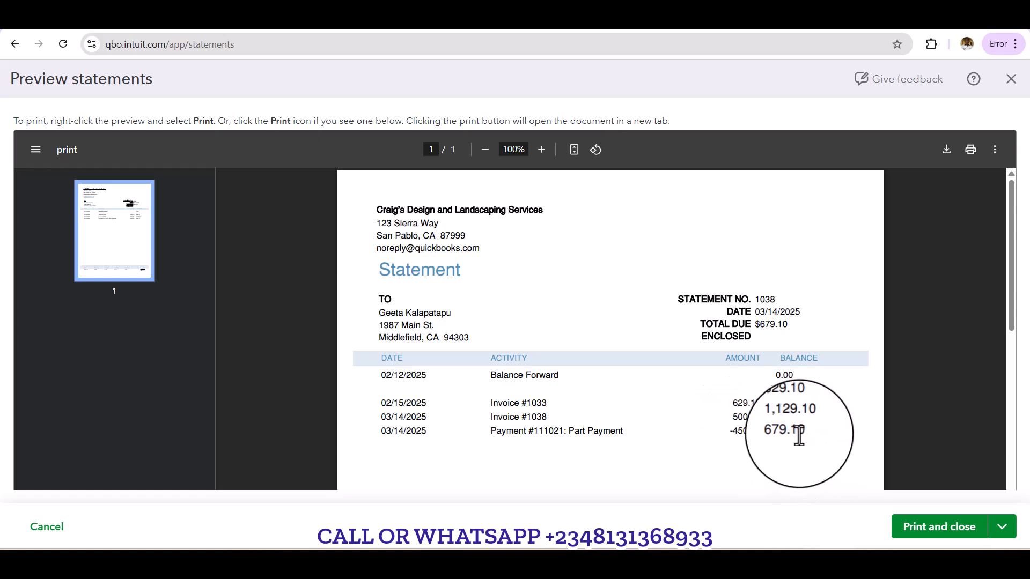
pyautogui.scroll(-2, 746, 319)
pyautogui.scroll(2, 746, 319)
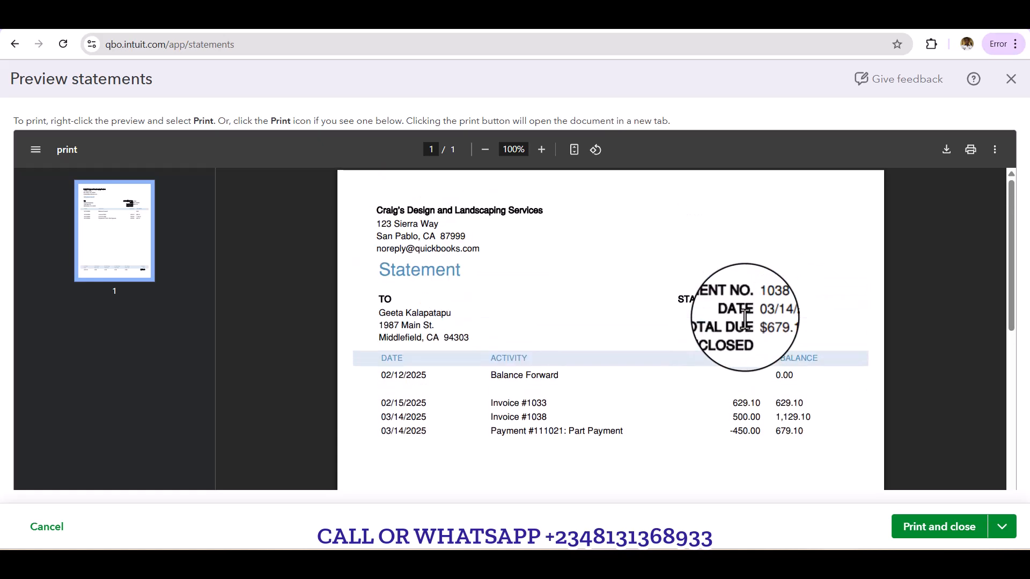
pyautogui.click(1011, 86)
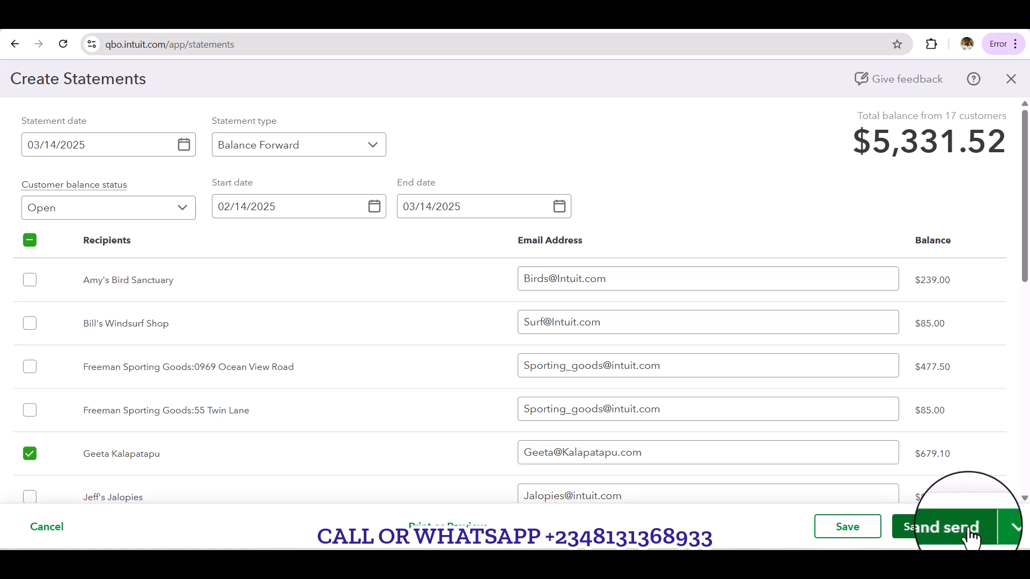
# Step: Look over the saving options and the full recipient list, and close the statement form without saving
pyautogui.click(999, 526)
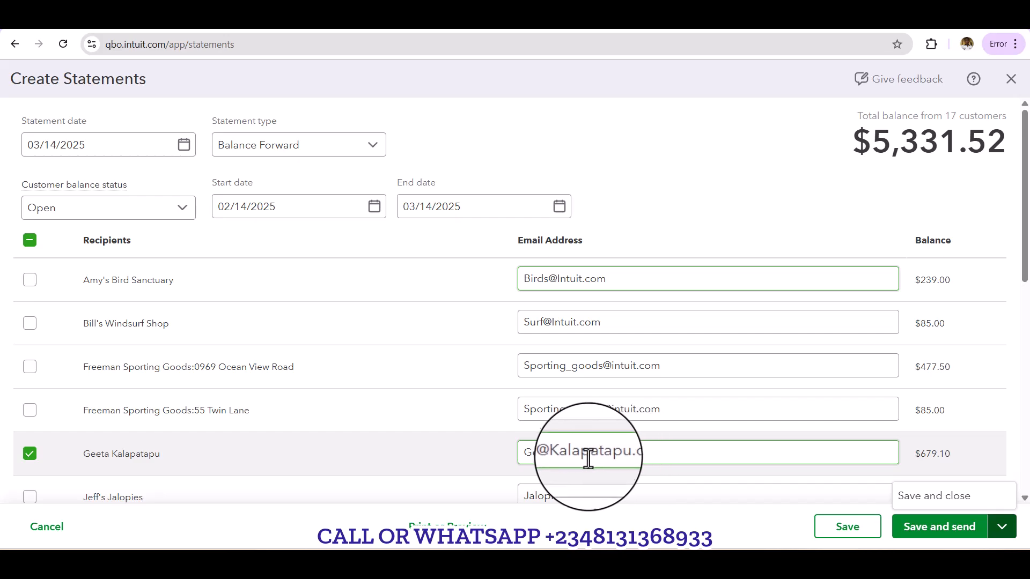
pyautogui.scroll(-1, 650, 417)
pyautogui.scroll(-6, 650, 418)
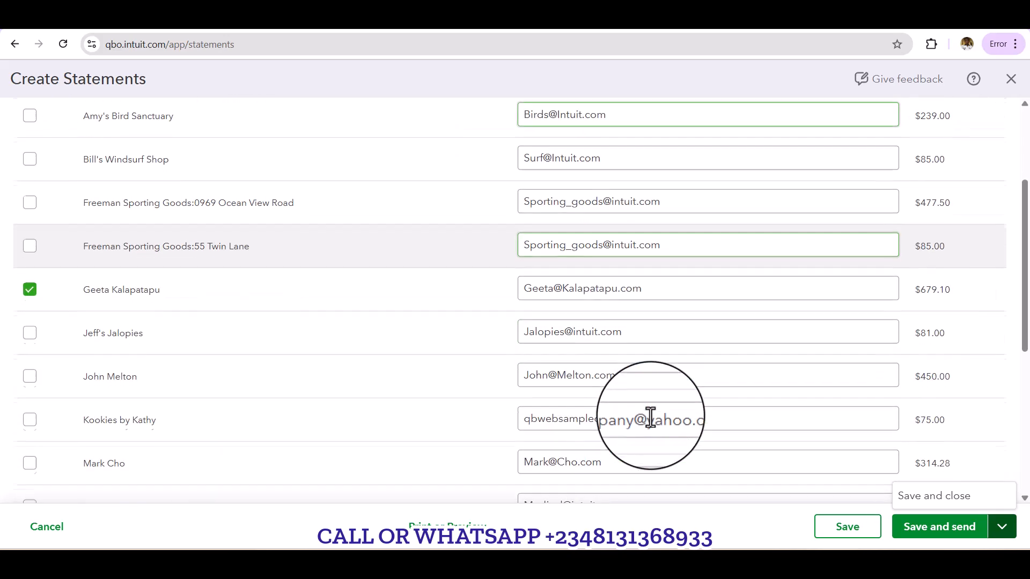
pyautogui.scroll(-2, 650, 417)
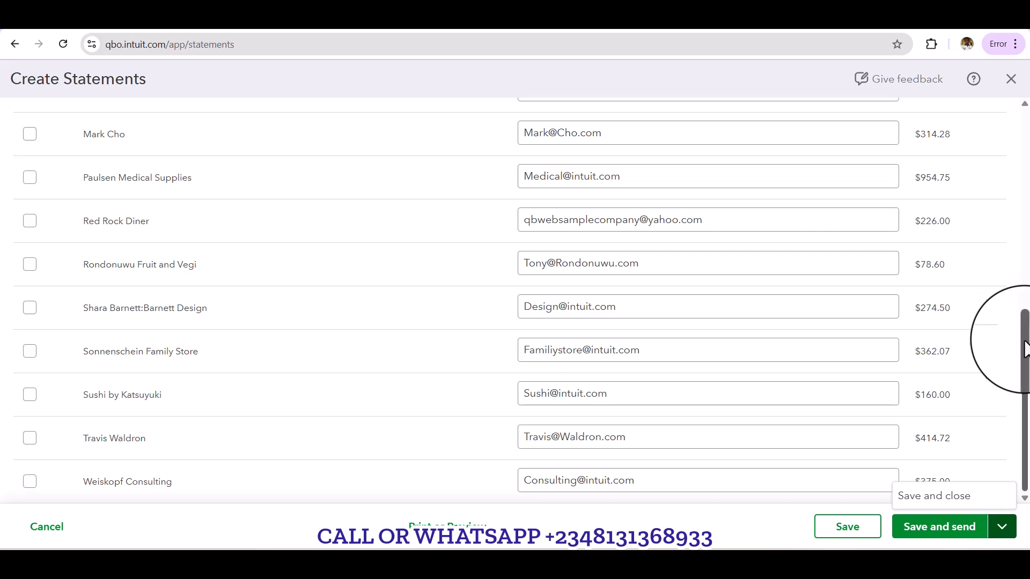
pyautogui.moveTo(1025, 349); pyautogui.dragTo(989, 59)
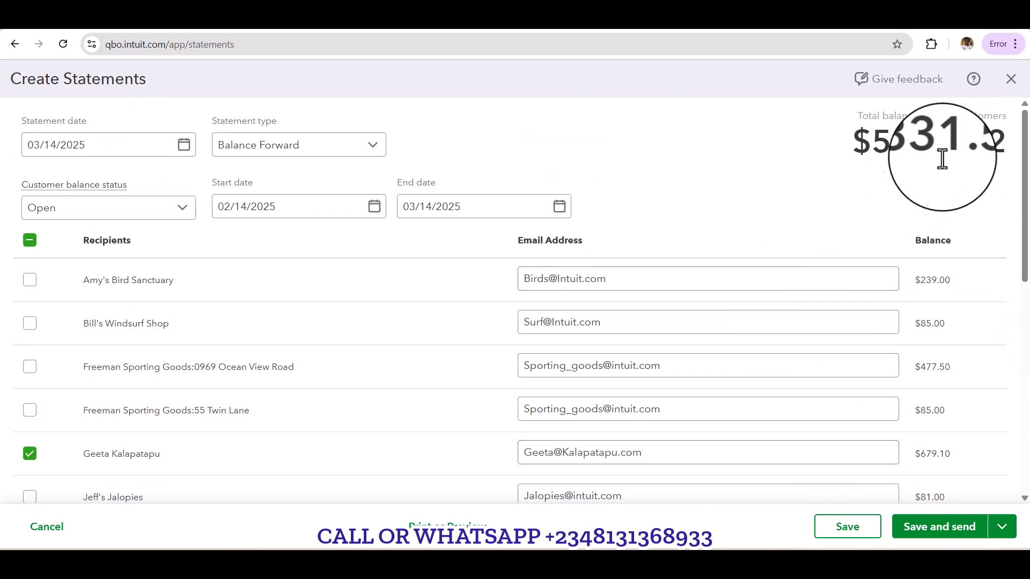
pyautogui.click(1011, 80)
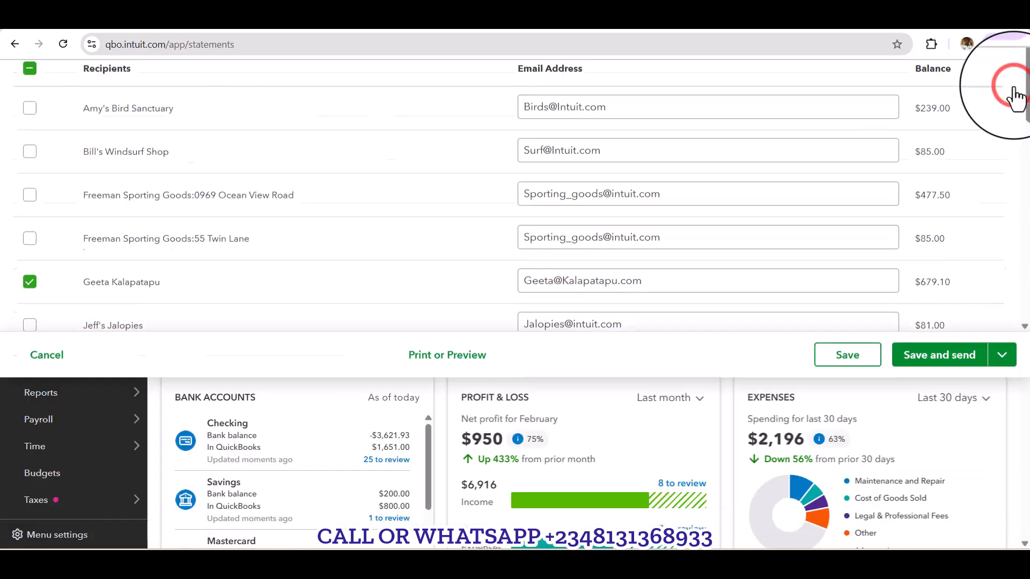